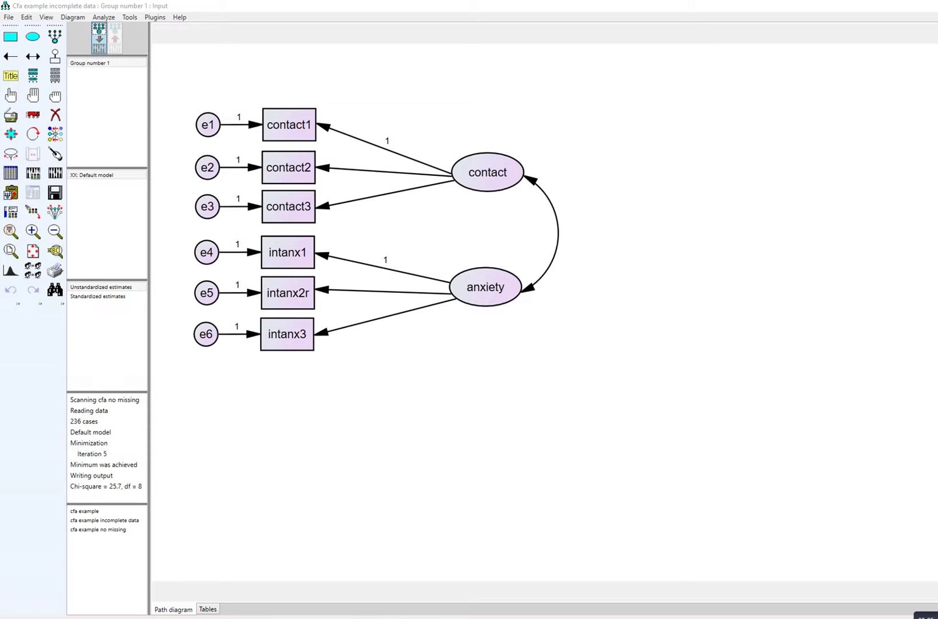
# Review the IBM Support technote on factor score weights in the browser, and bring up the cfa no missing.sav dataset in SPSS.
pyautogui.hotkey('alt', 'Tab')
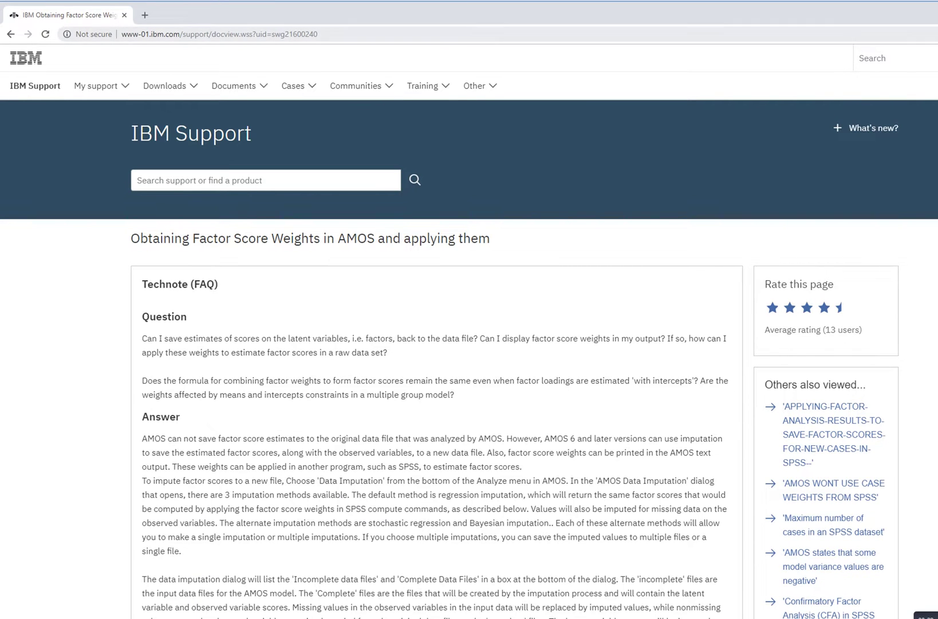
pyautogui.hotkey('ctrl', 'l')
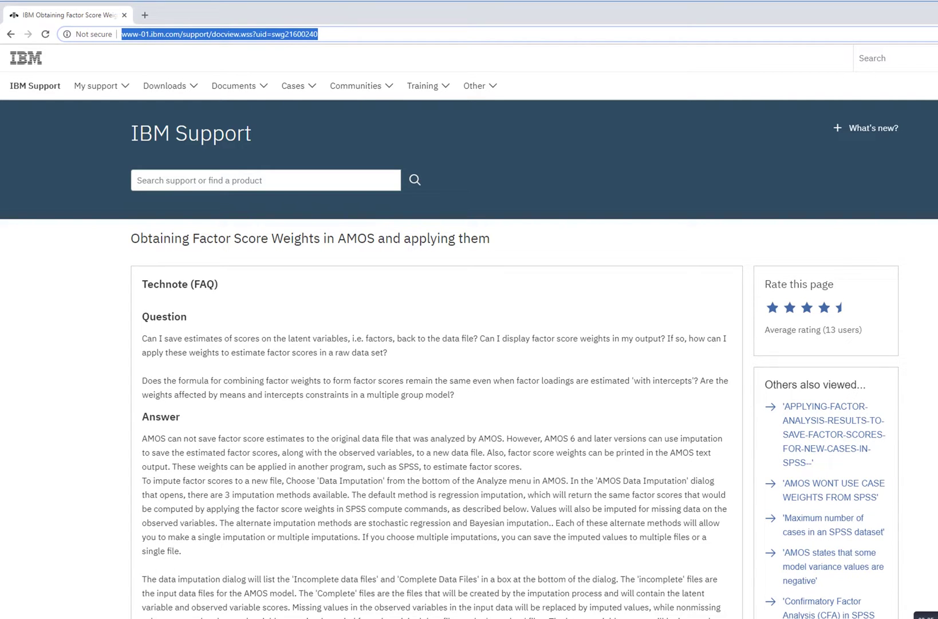
pyautogui.press('Escape')
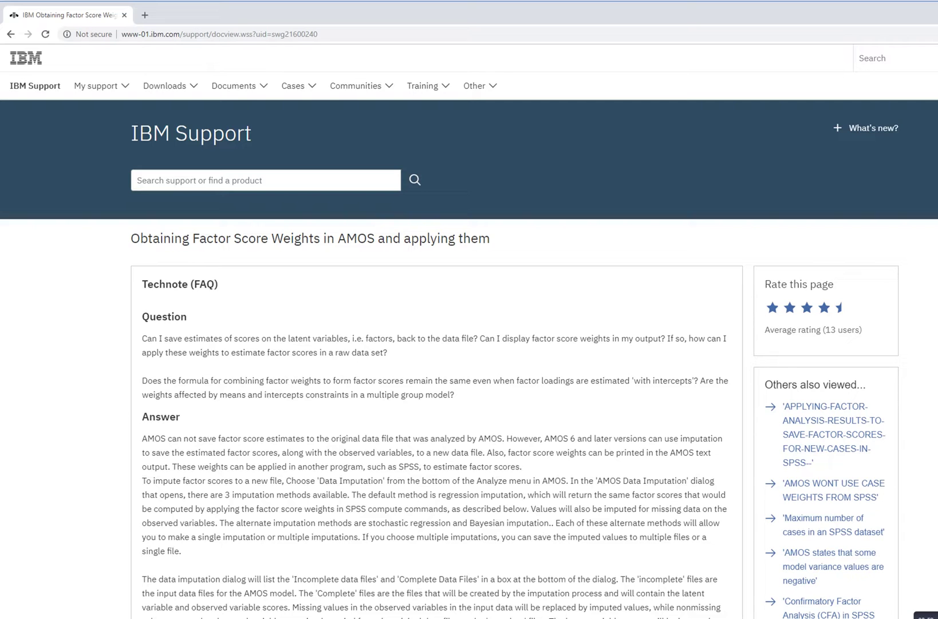
pyautogui.moveTo(360, 618)
pyautogui.click(240, 580)
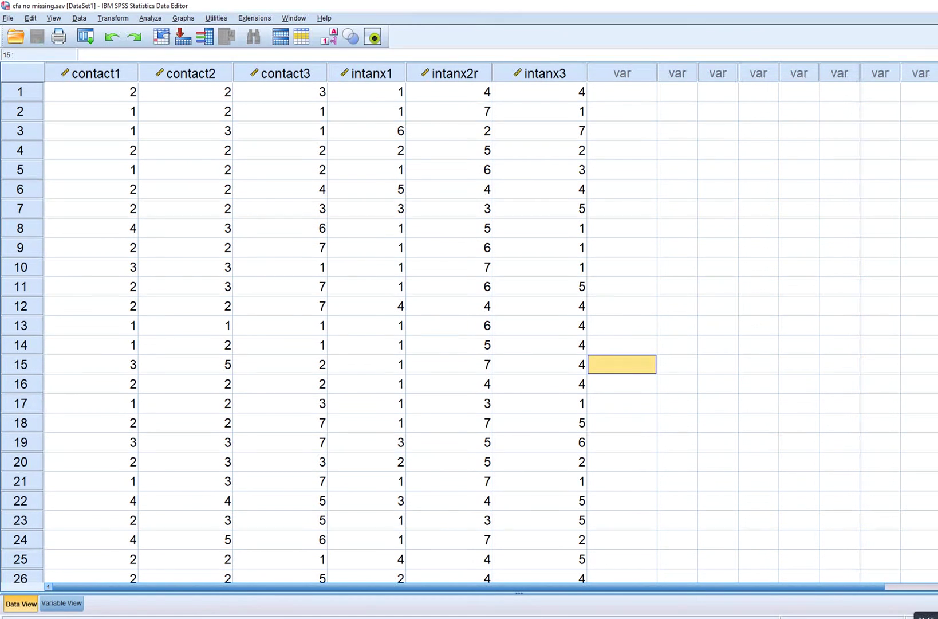
# Review the Word notes on obtaining factor scores and their reference link, and return to the cfa no missing.sav dataset in SPSS.
pyautogui.hotkey('alt', 'Tab')
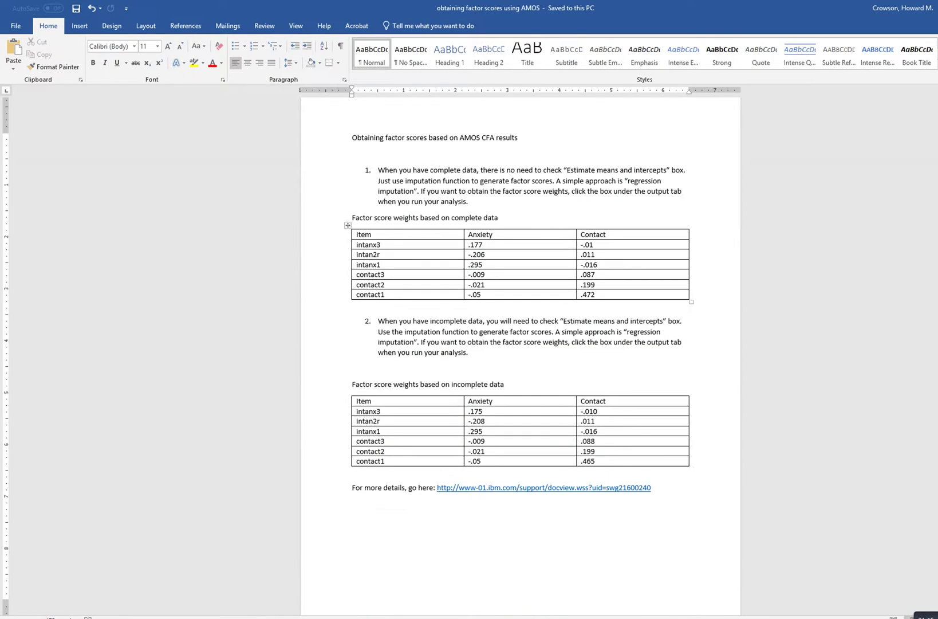
pyautogui.moveTo(651, 488); pyautogui.dragTo(437, 487)
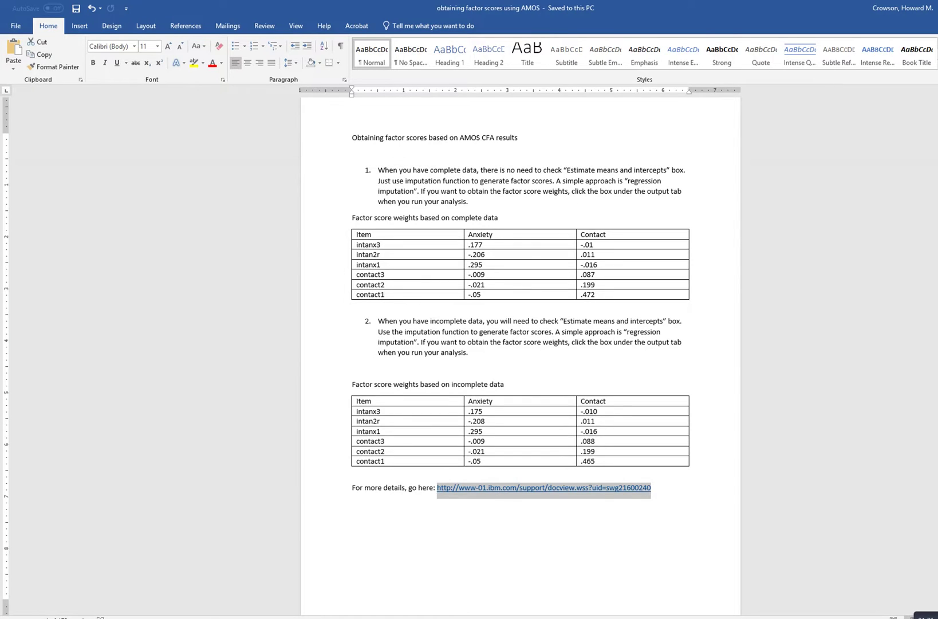
pyautogui.click(352, 305)
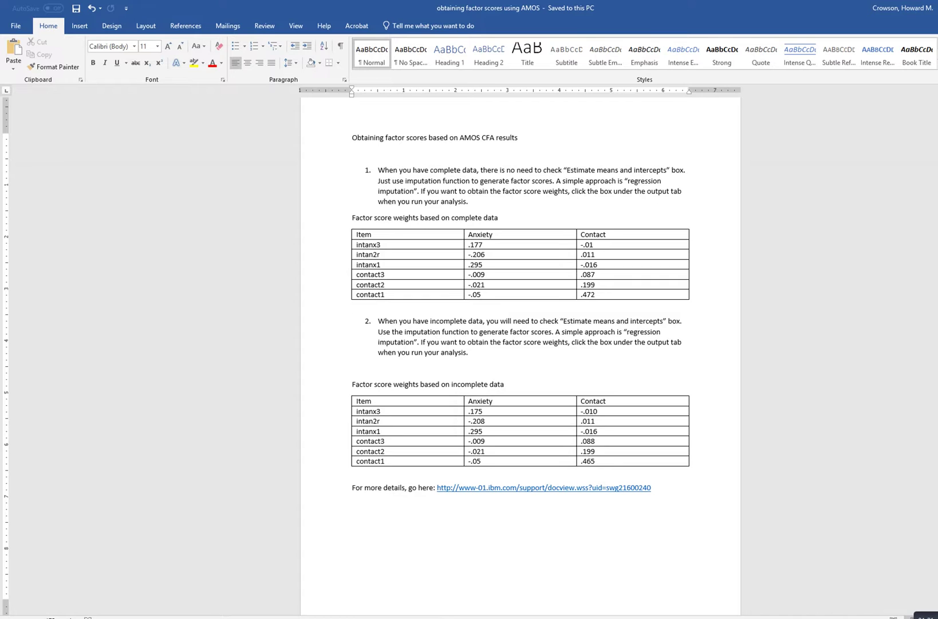
pyautogui.moveTo(360, 618)
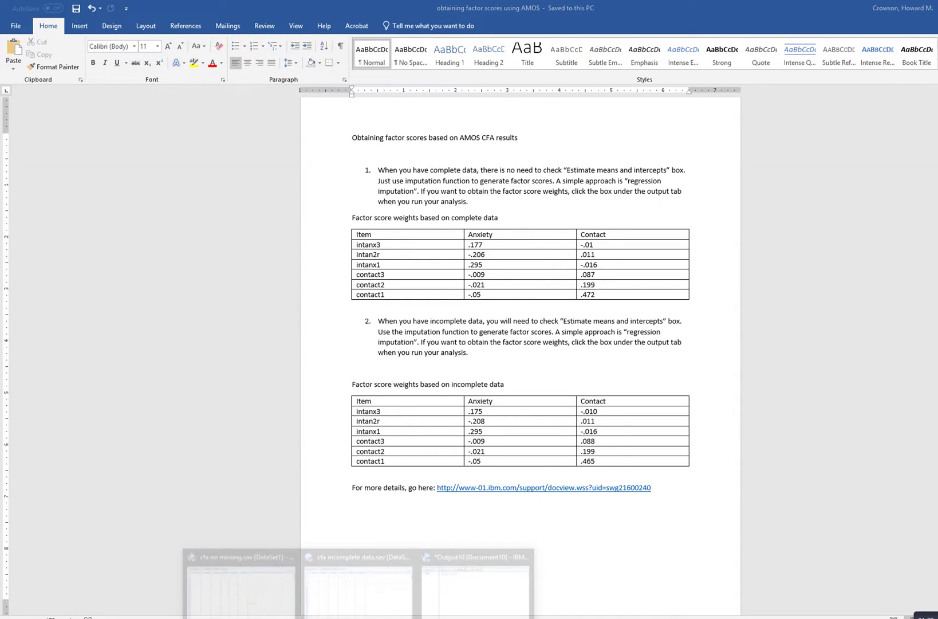
pyautogui.click(241, 585)
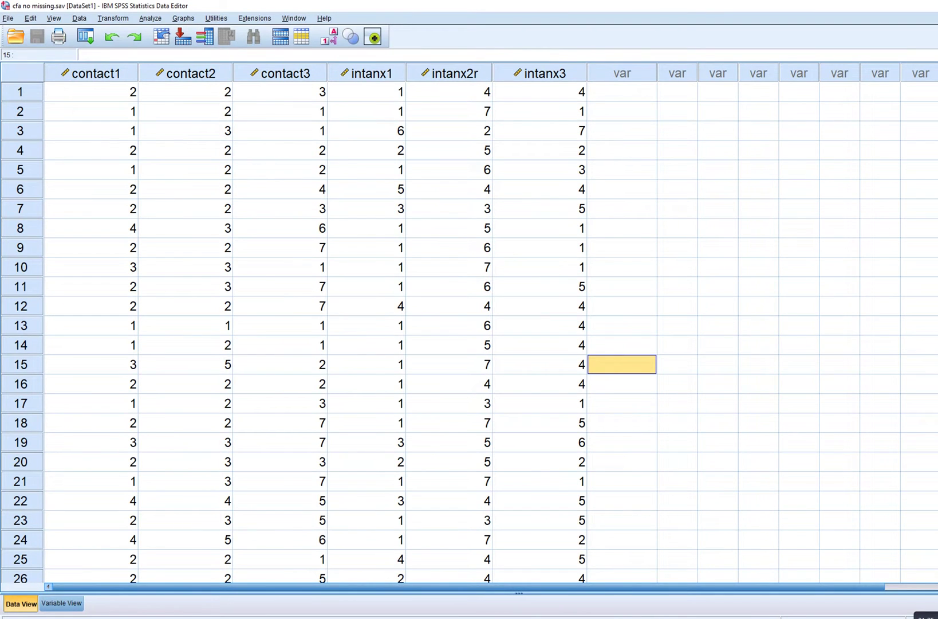
# Switch to Amos and assign cfa no missing as the data file for Group number 1.
pyautogui.hotkey('alt', 'Tab')
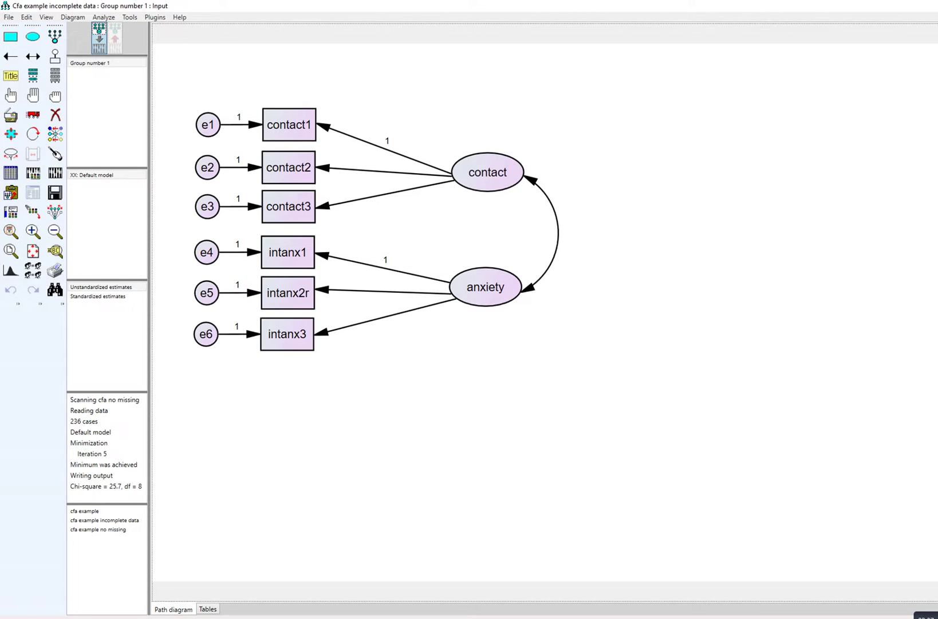
pyautogui.click(11, 172)
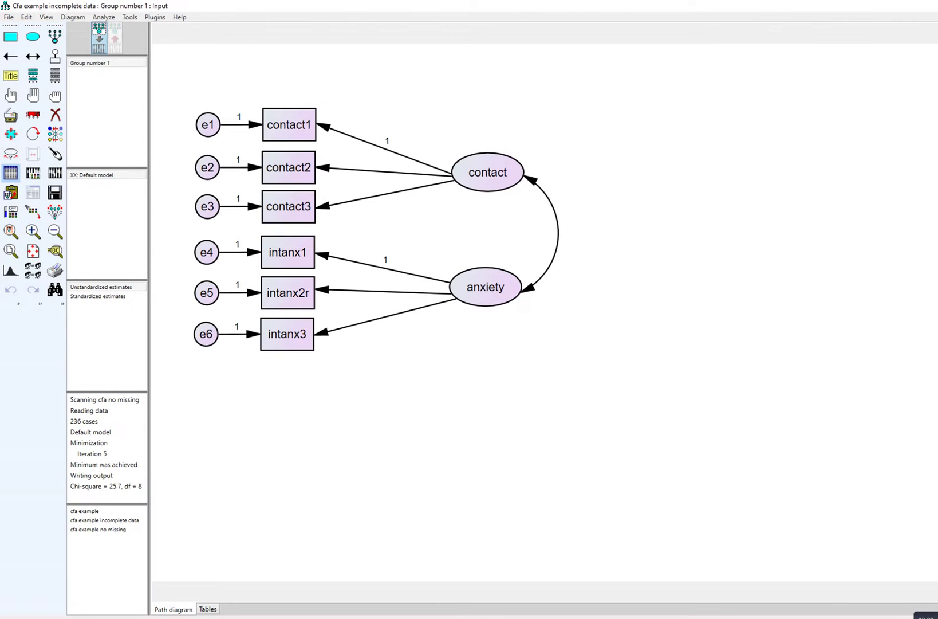
pyautogui.click(430, 320)
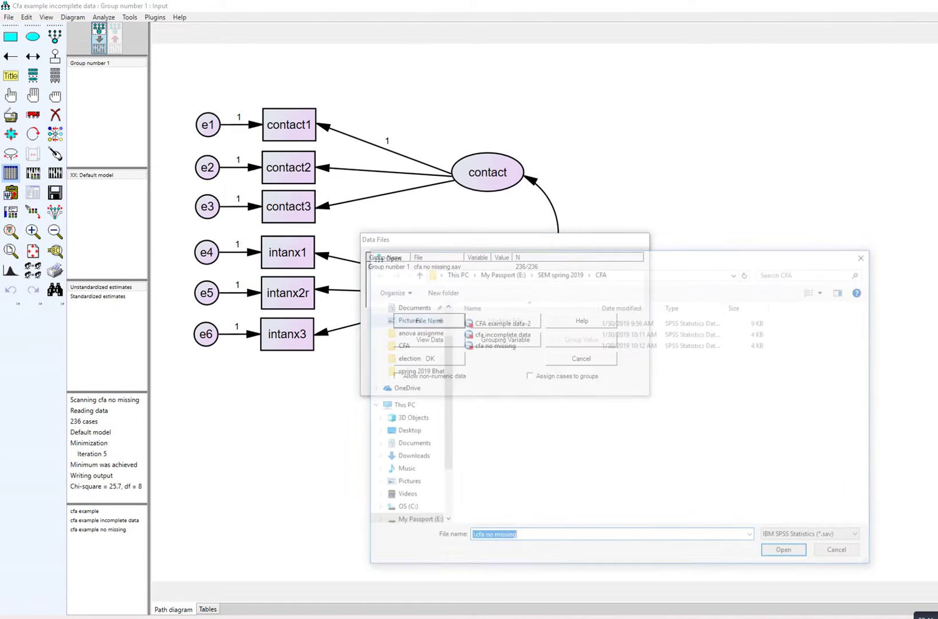
pyautogui.click(493, 344)
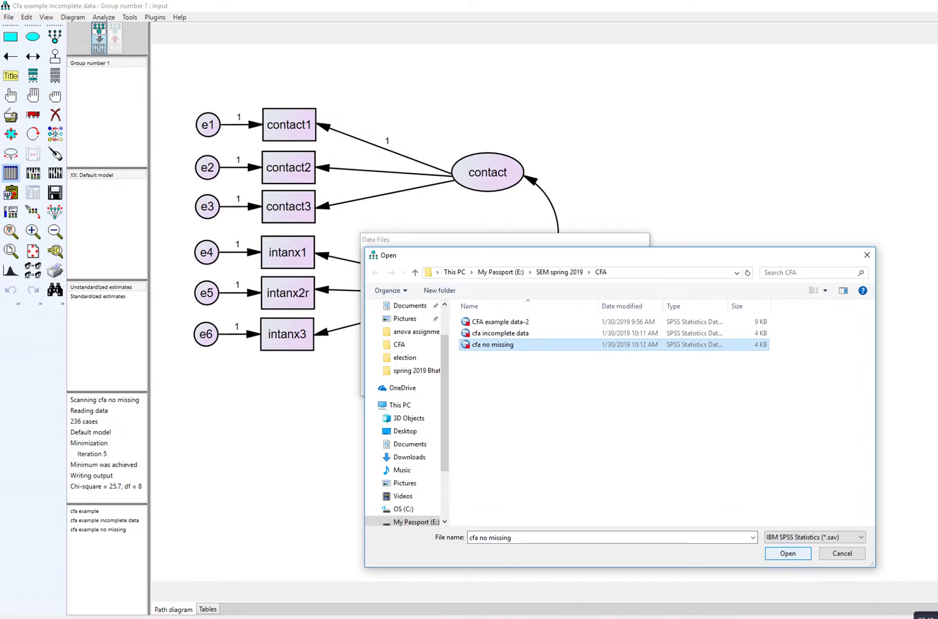
pyautogui.click(788, 553)
pyautogui.click(430, 358)
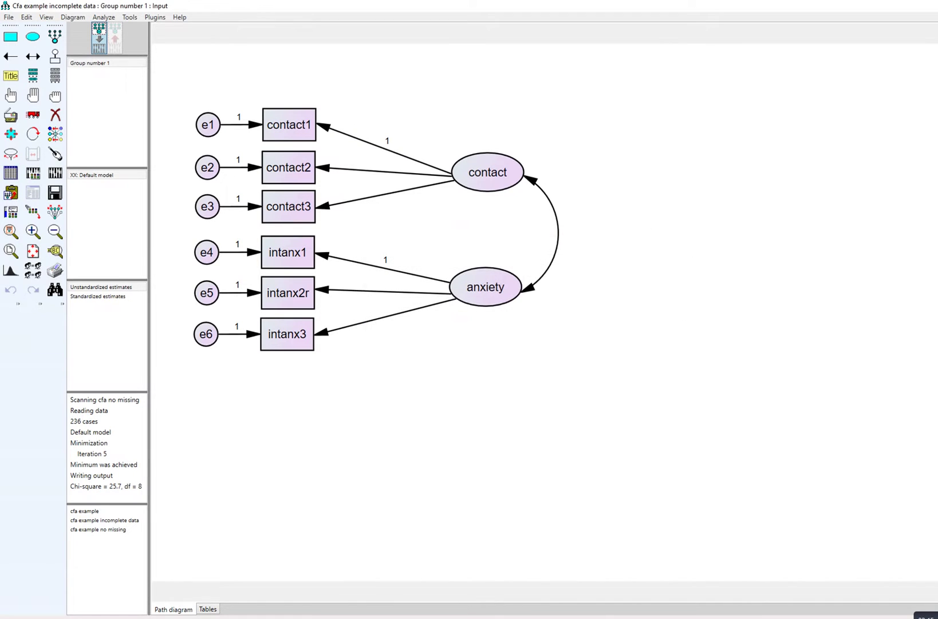
# Check the Estimate means and intercepts setting and the Factor score weights output option in the analysis properties.
pyautogui.click(33, 172)
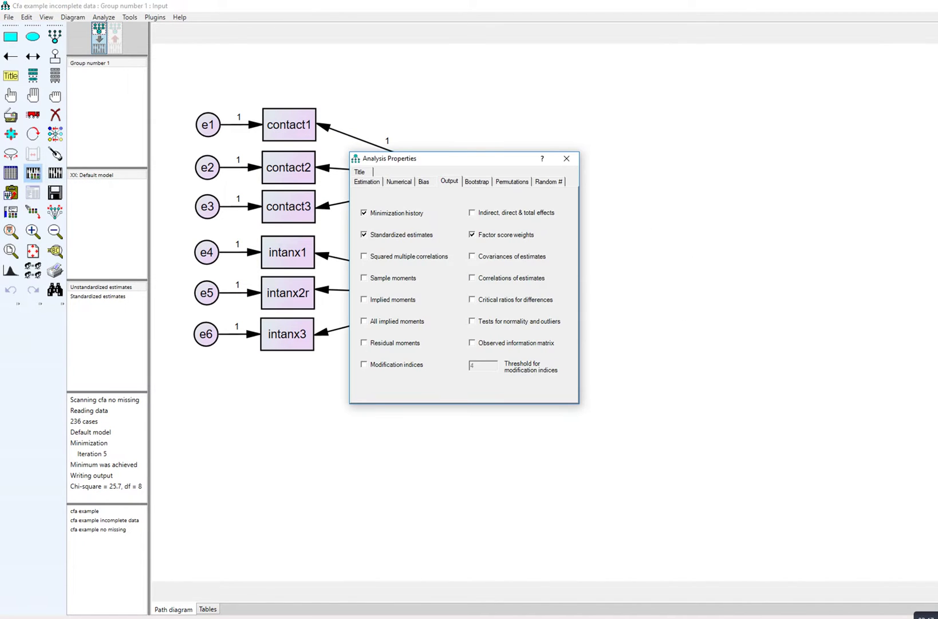
pyautogui.click(367, 181)
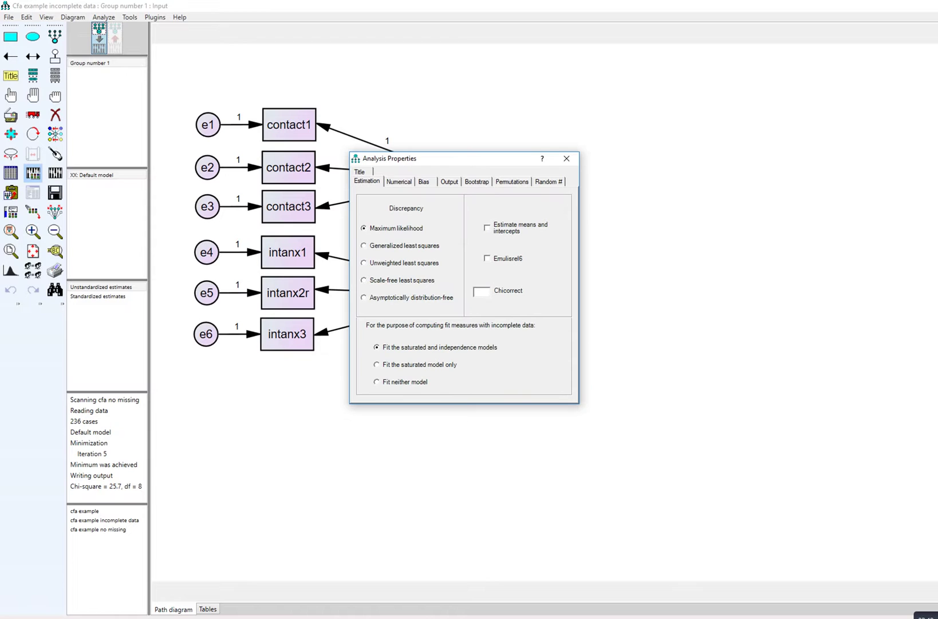
pyautogui.moveTo(500, 244); pyautogui.dragTo(549, 246)
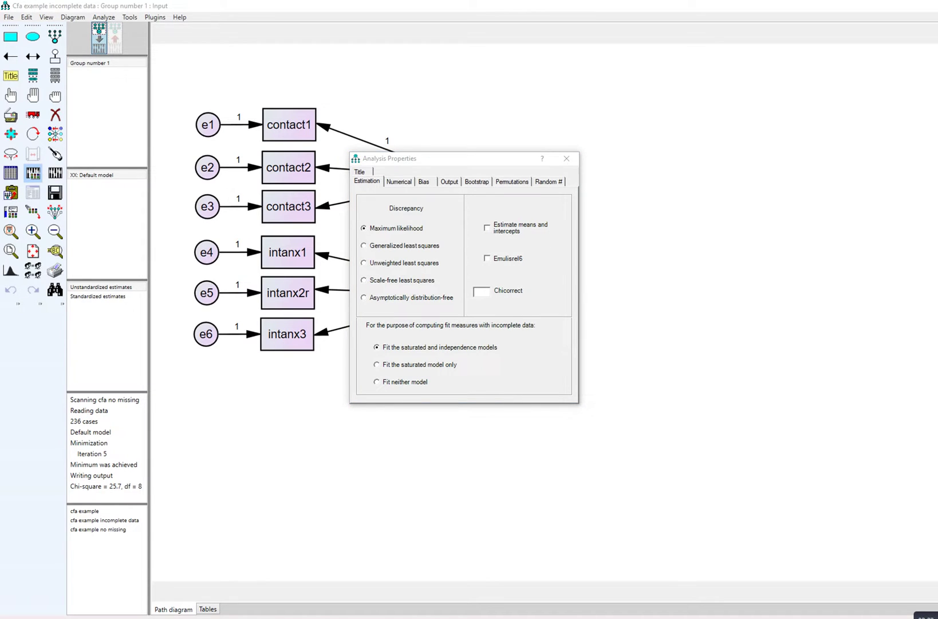
pyautogui.click(449, 181)
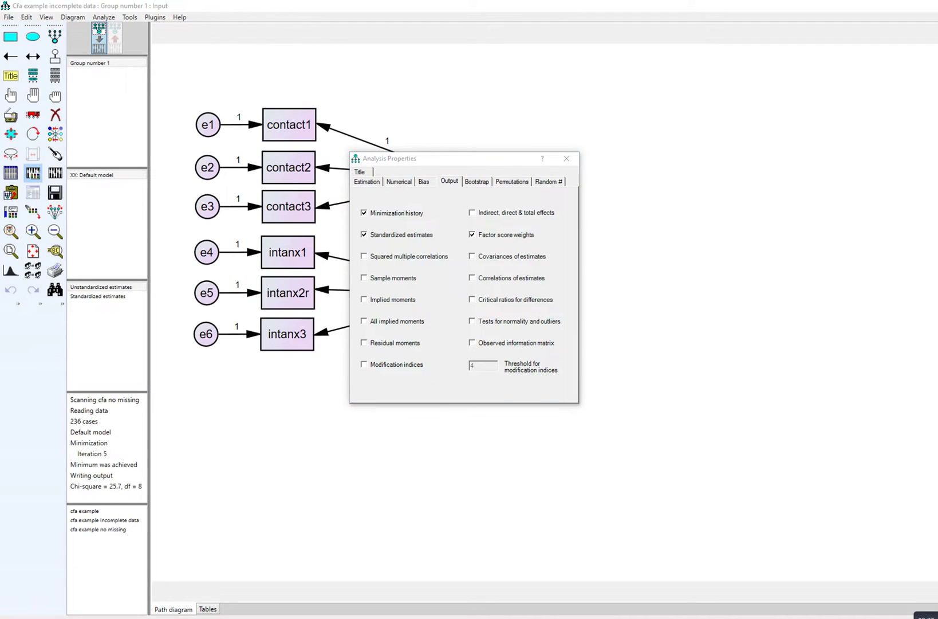
pyautogui.moveTo(469, 246)
pyautogui.mouseDown()
pyautogui.moveTo(550, 246)
pyautogui.moveTo(513, 220)
pyautogui.moveTo(459, 236)
pyautogui.moveTo(478, 248)
pyautogui.mouseUp()
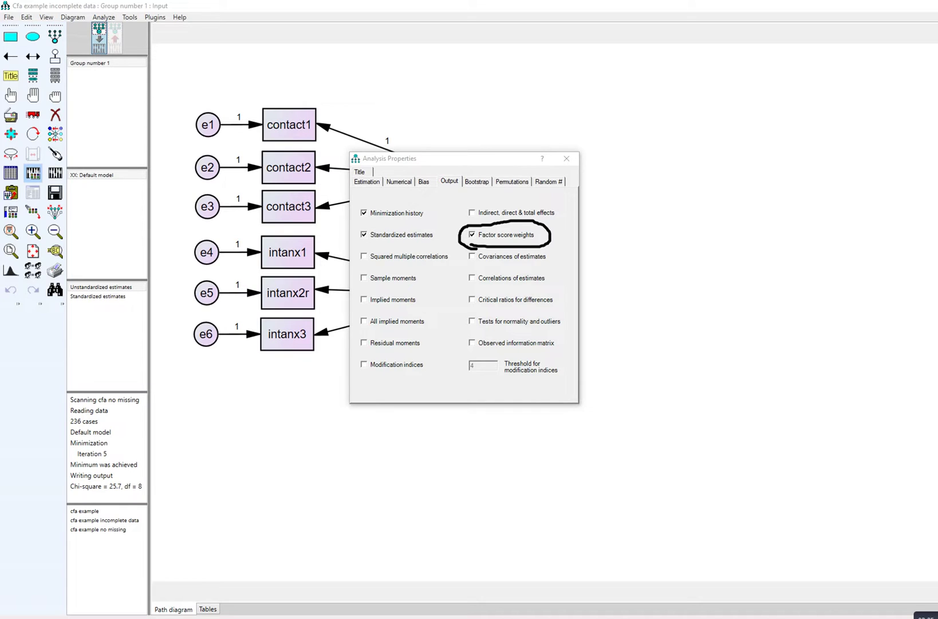
pyautogui.moveTo(588, 231)
pyautogui.mouseDown()
pyautogui.moveTo(551, 232)
pyautogui.moveTo(566, 241)
pyautogui.mouseUp()
pyautogui.press('Escape')
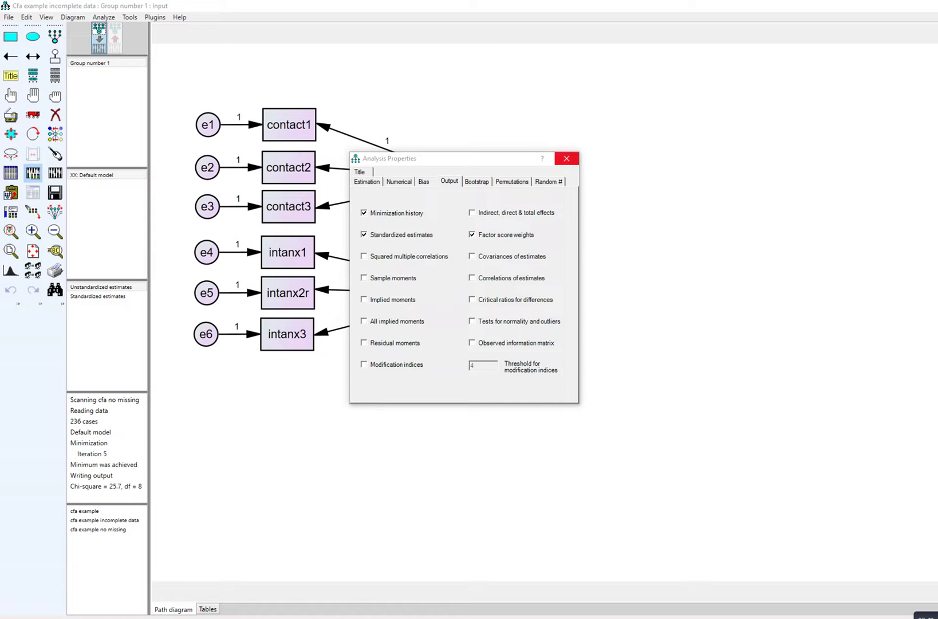
pyautogui.click(566, 158)
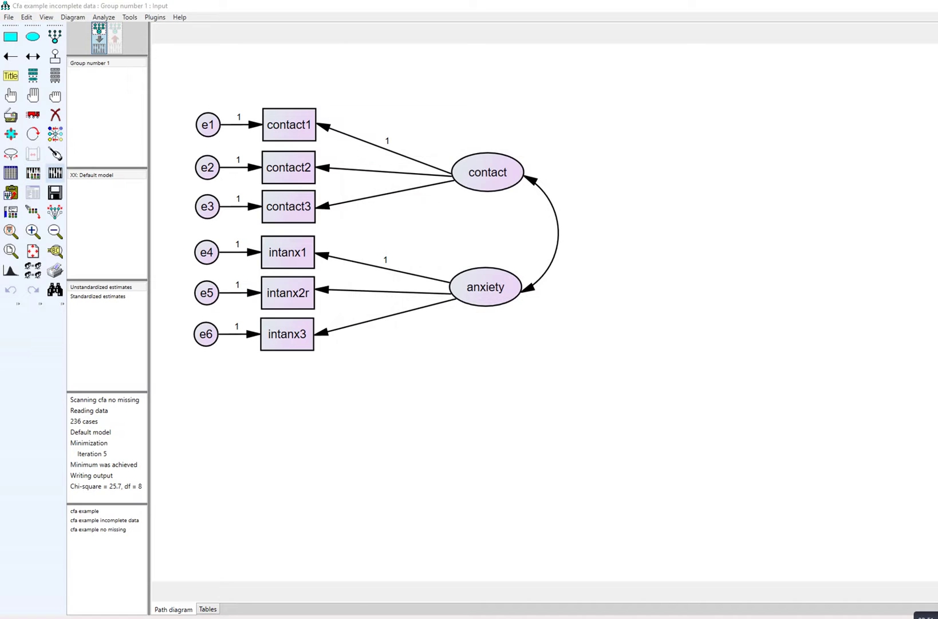
# Calculate the estimates for the CFA model and display the factor score weights matrix in the text output.
pyautogui.click(54, 172)
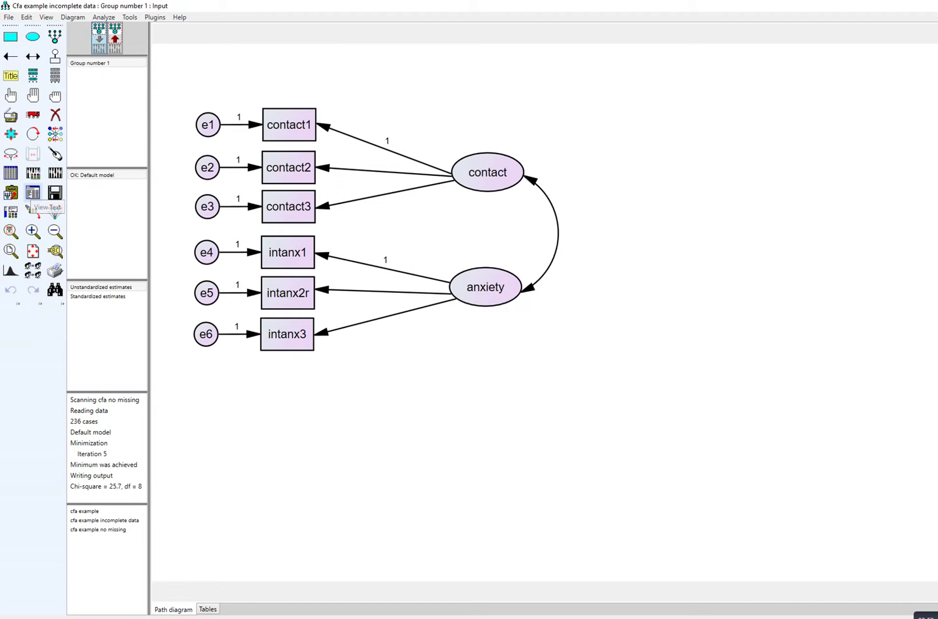
pyautogui.click(33, 192)
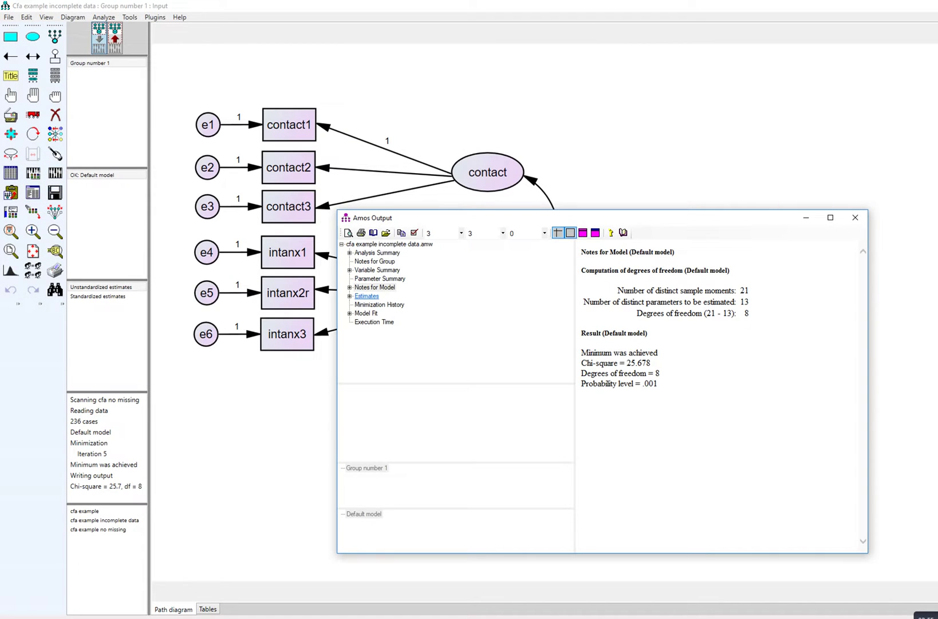
pyautogui.doubleClick(366, 295)
pyautogui.click(373, 314)
pyautogui.doubleClick(373, 314)
# Examine the items' factor score weights for the anxiety and contact factors, and close the output.
pyautogui.moveTo(595, 274); pyautogui.dragTo(636, 275)
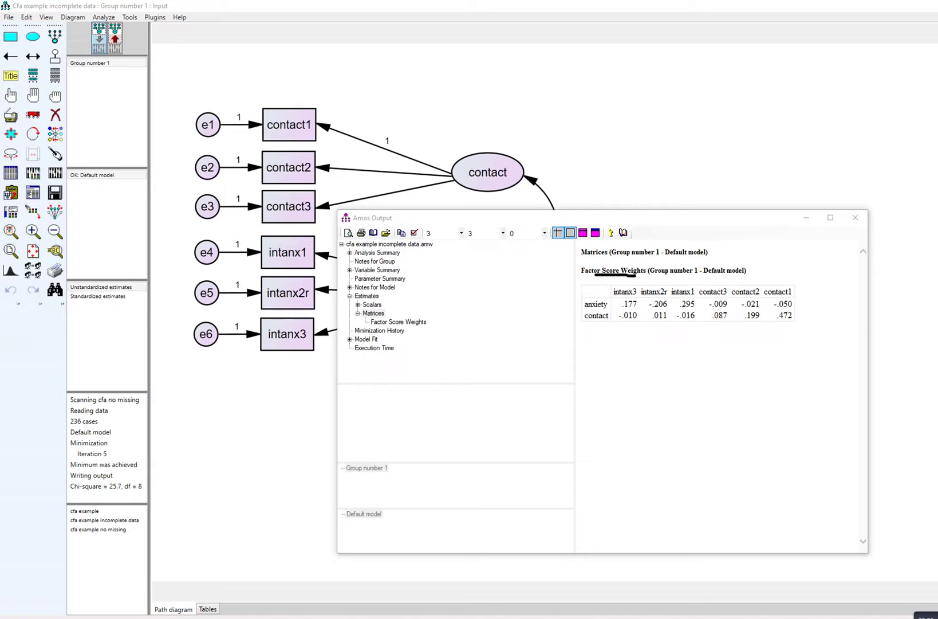
pyautogui.moveTo(616, 298); pyautogui.dragTo(789, 296)
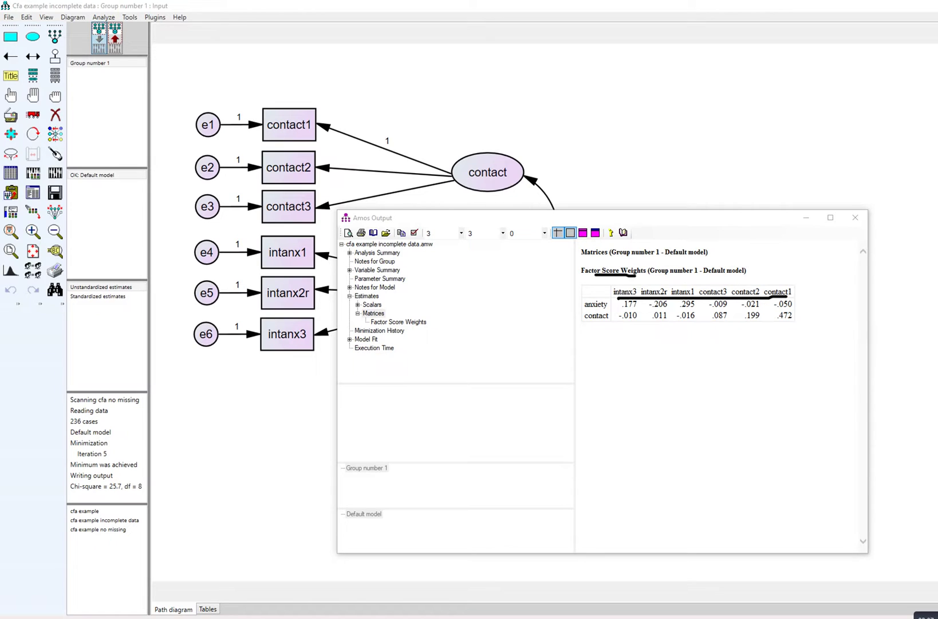
pyautogui.moveTo(584, 309)
pyautogui.mouseDown()
pyautogui.moveTo(600, 308)
pyautogui.moveTo(606, 324)
pyautogui.mouseUp()
pyautogui.moveTo(623, 310); pyautogui.dragTo(695, 306)
pyautogui.press('Escape')
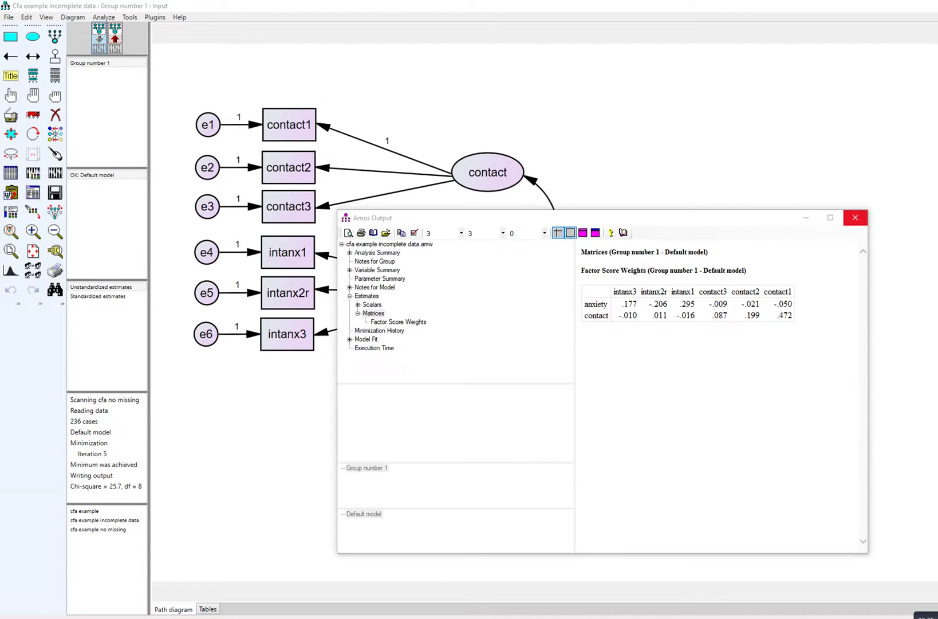
pyautogui.click(855, 217)
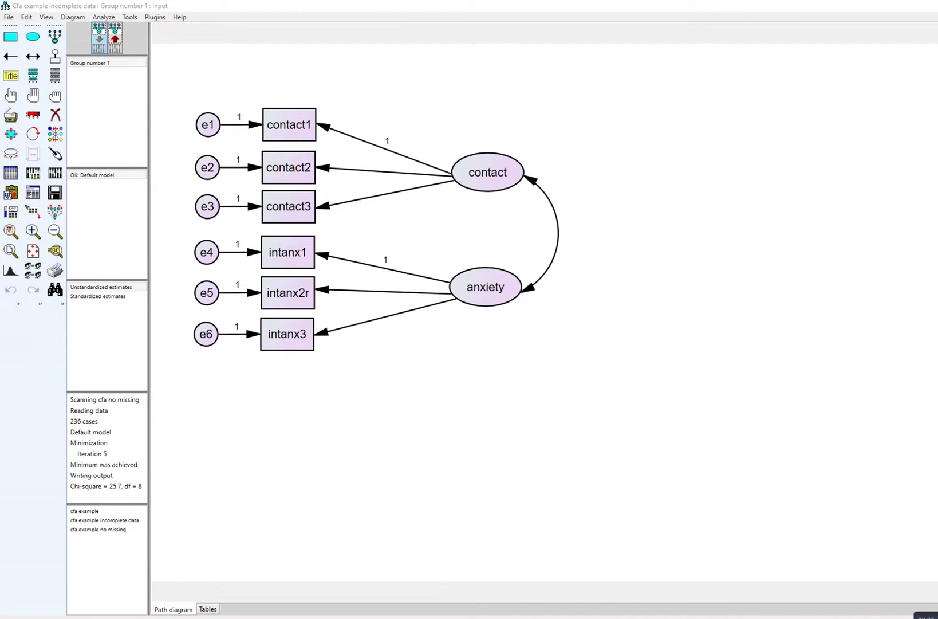
# Run a regression data imputation on cfa no missing, saving the completed data file as cfa no missing_C.sav.
pyautogui.click(73, 17)
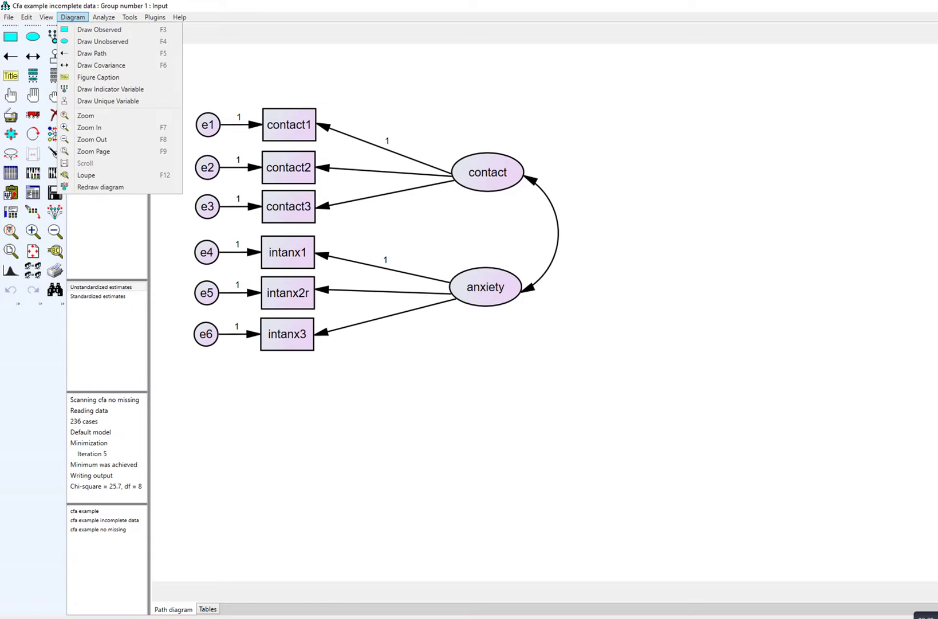
pyautogui.moveTo(104, 18)
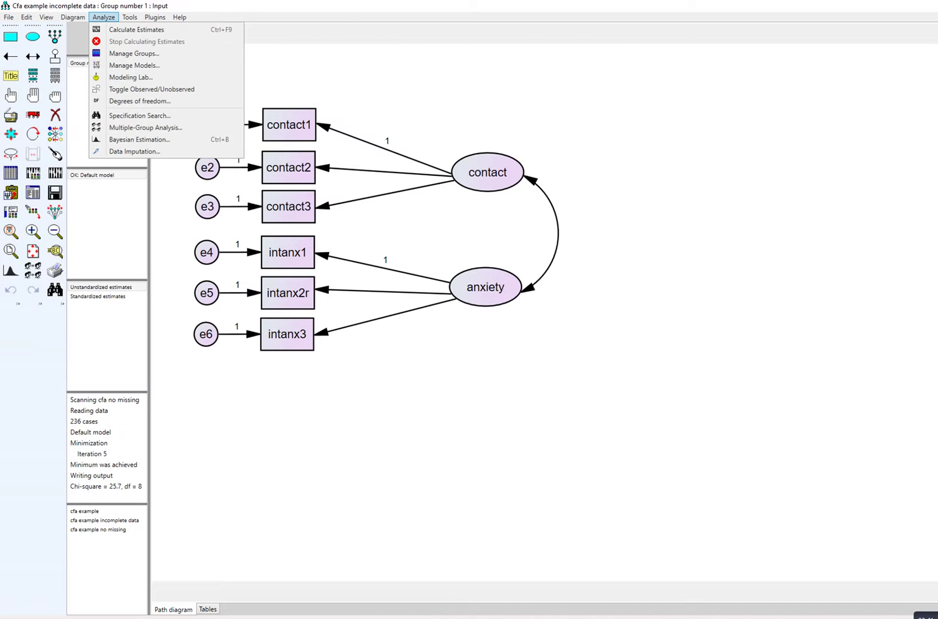
pyautogui.click(134, 152)
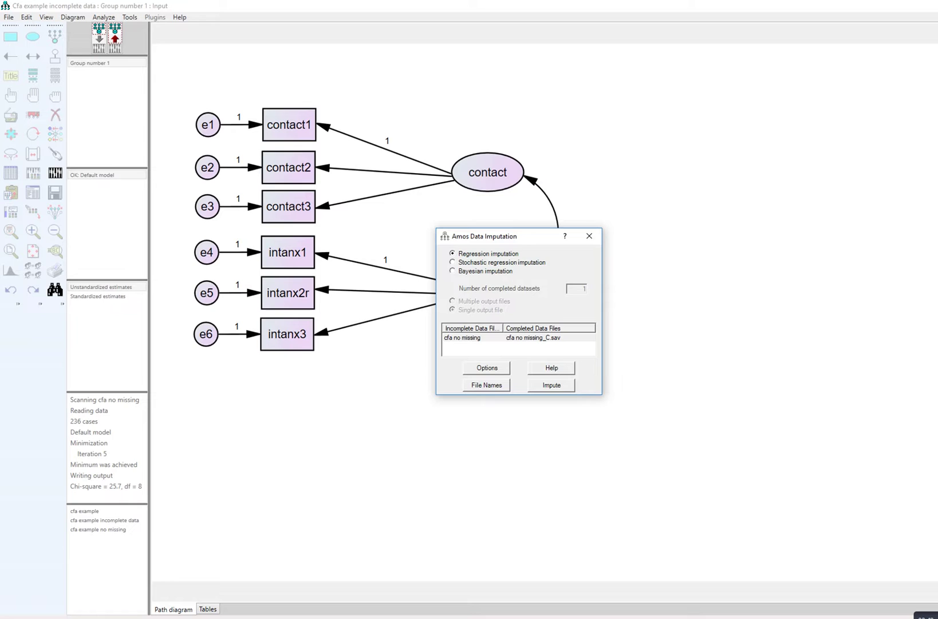
pyautogui.click(550, 385)
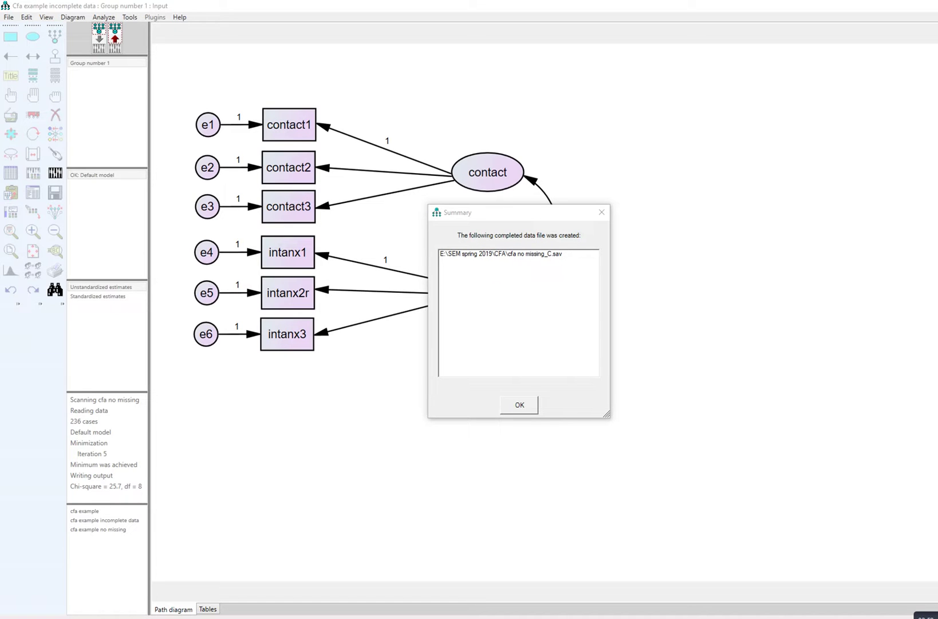
pyautogui.moveTo(509, 260); pyautogui.dragTo(538, 259)
pyautogui.moveTo(542, 263); pyautogui.dragTo(552, 264)
pyautogui.press('Escape')
pyautogui.press('Return')
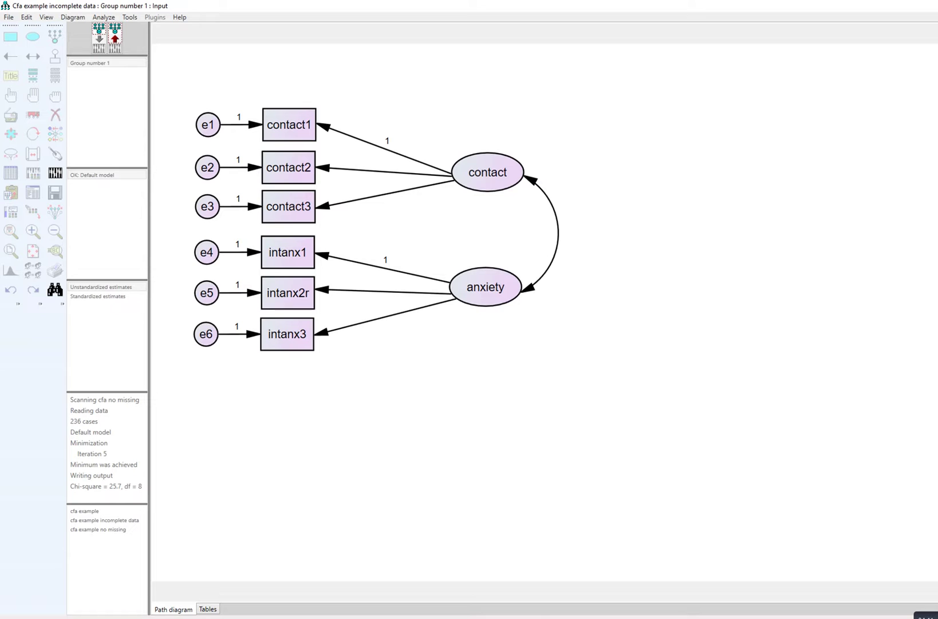
# Bring the Amos Data Imputation dialog back up and close it.
pyautogui.click(358, 617)
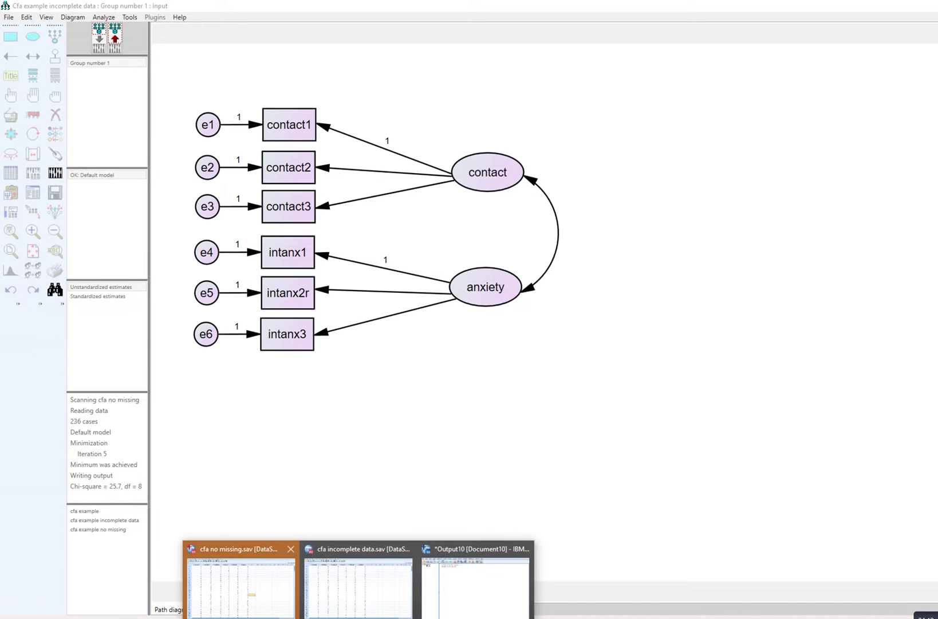
pyautogui.moveTo(333, 617)
pyautogui.click(392, 581)
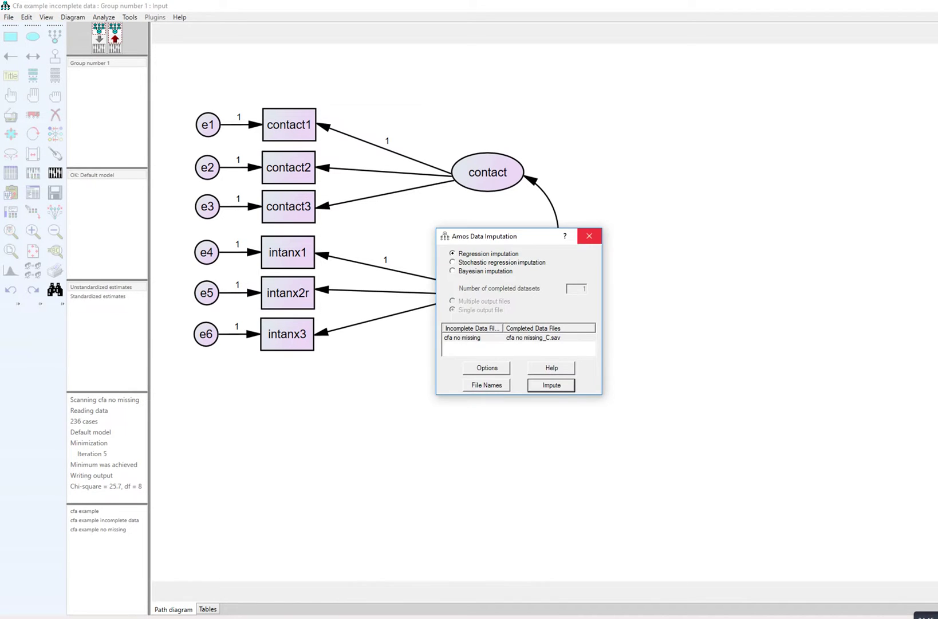
pyautogui.click(589, 236)
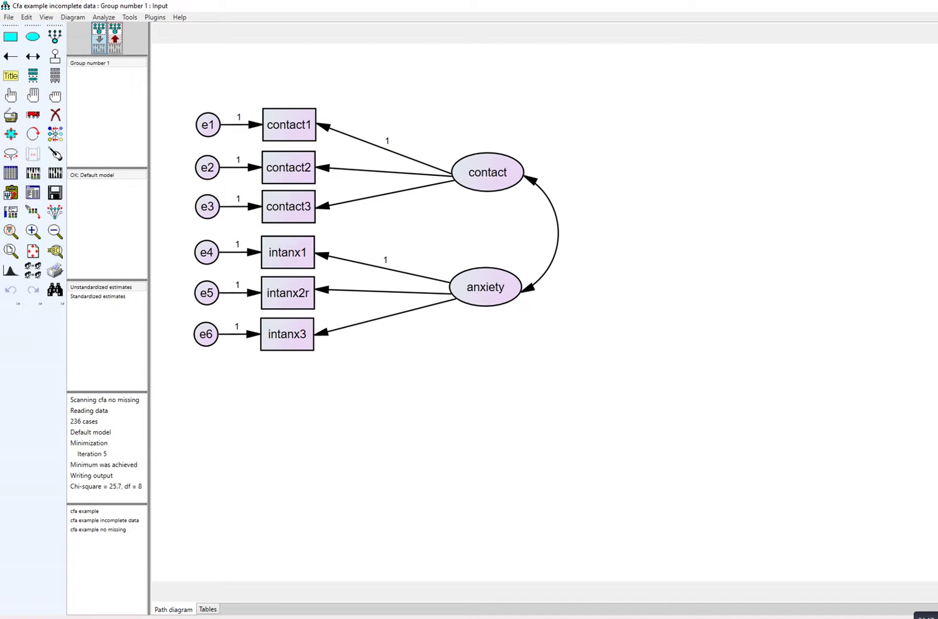
# Open cfa no missing_C from the CFA folder in SPSS Statistics and inspect the anxiety and contact factor score columns.
pyautogui.click(208, 616)
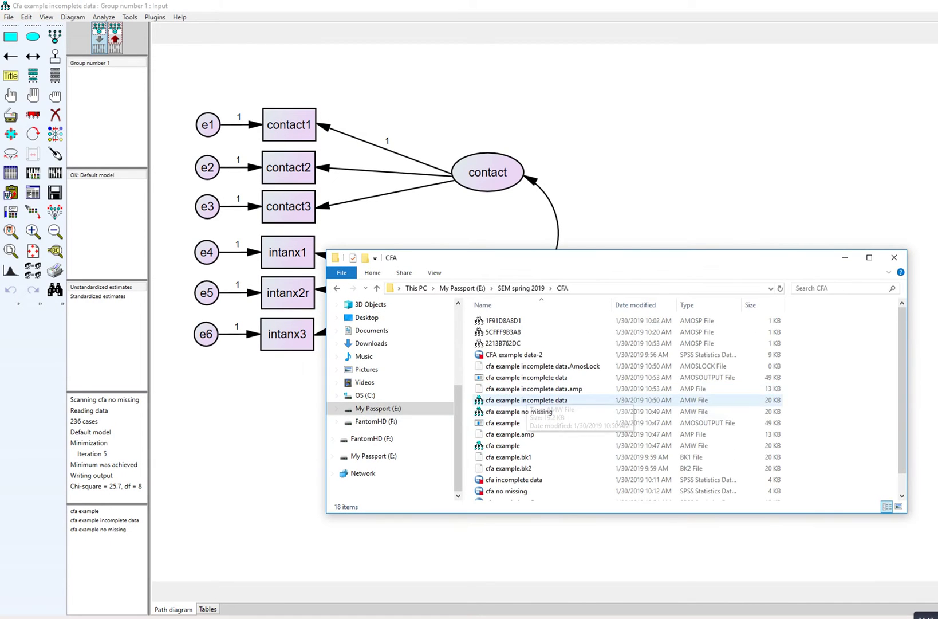
pyautogui.scroll(-1, 533, 401)
pyautogui.click(510, 483)
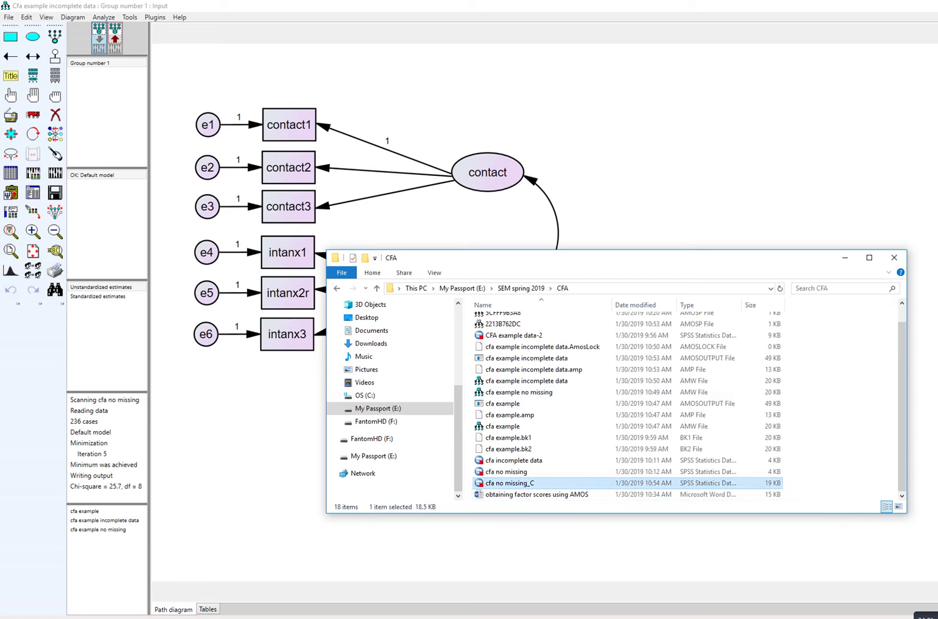
pyautogui.doubleClick(509, 483)
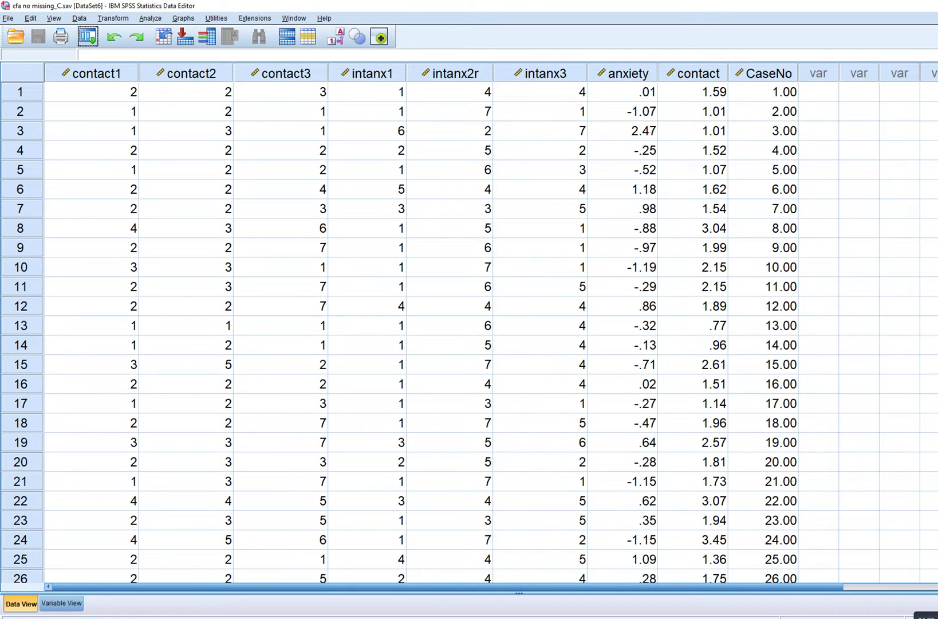
pyautogui.click(622, 73)
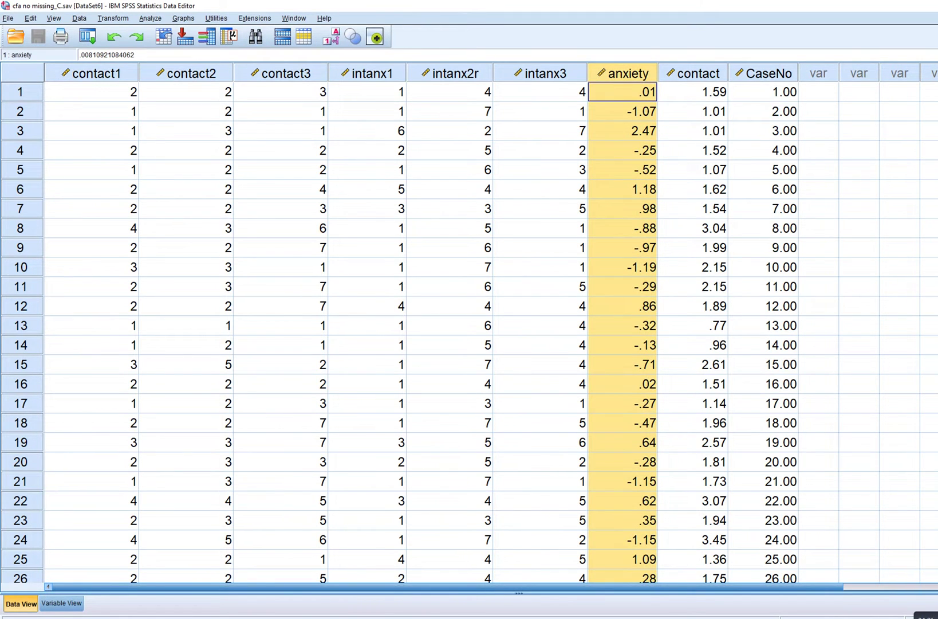
pyautogui.click(692, 72)
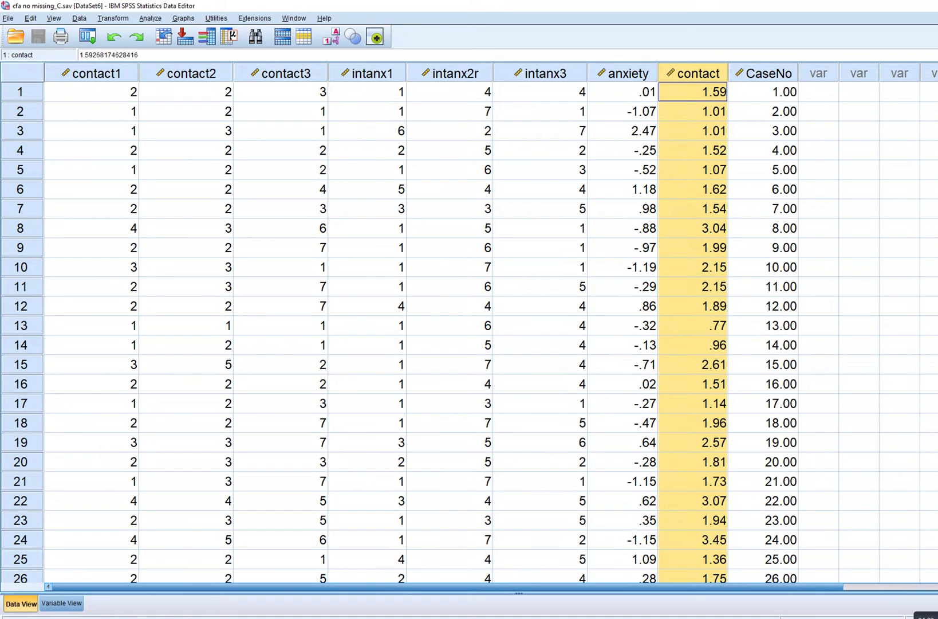
# Switch back to Amos and display the factor score weights matrix in the text output's estimates.
pyautogui.hotkey('alt', 'Tab')
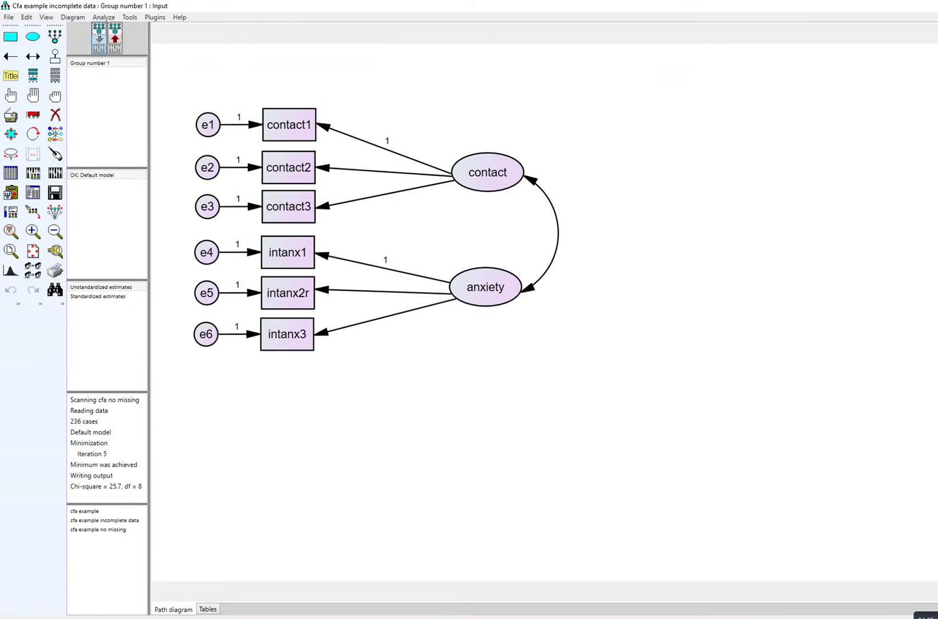
pyautogui.click(32, 193)
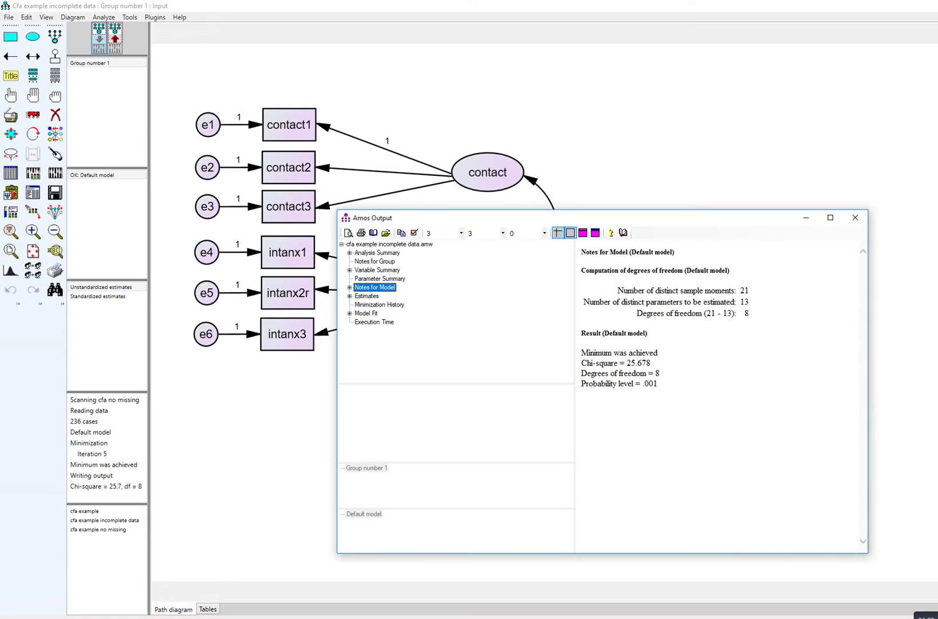
pyautogui.doubleClick(367, 296)
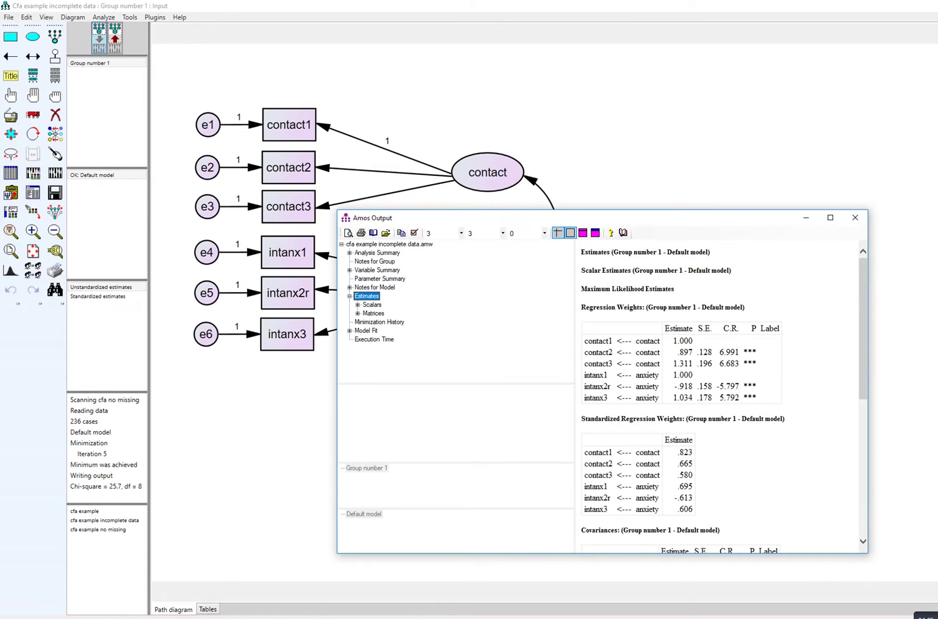
pyautogui.click(373, 313)
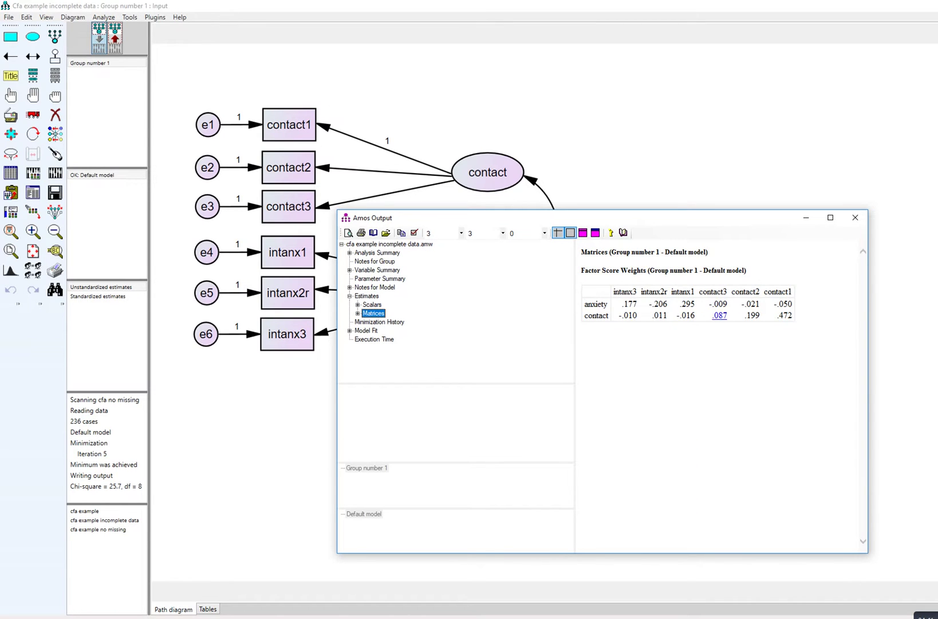
# Switch to the Word document and review the item, anxiety and contact weights in the complete-data table.
pyautogui.hotkey('alt', 'Tab')
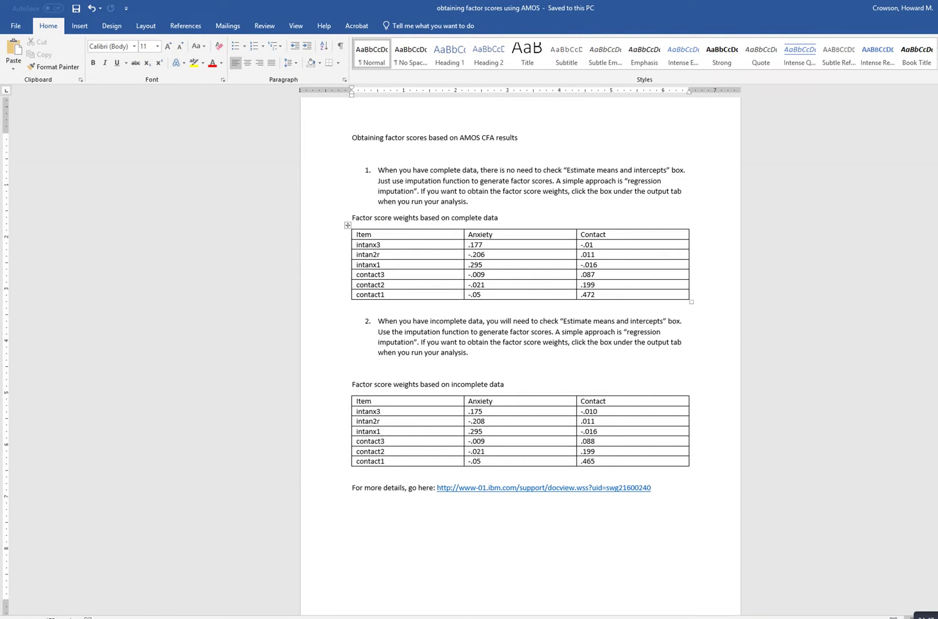
pyautogui.moveTo(476, 244); pyautogui.dragTo(515, 294)
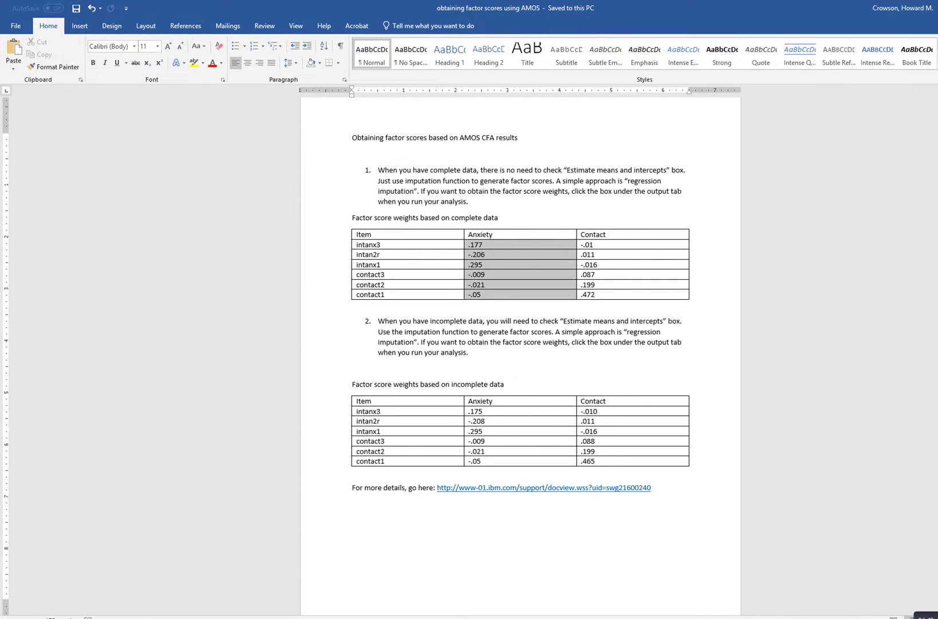
pyautogui.moveTo(369, 244); pyautogui.dragTo(369, 294)
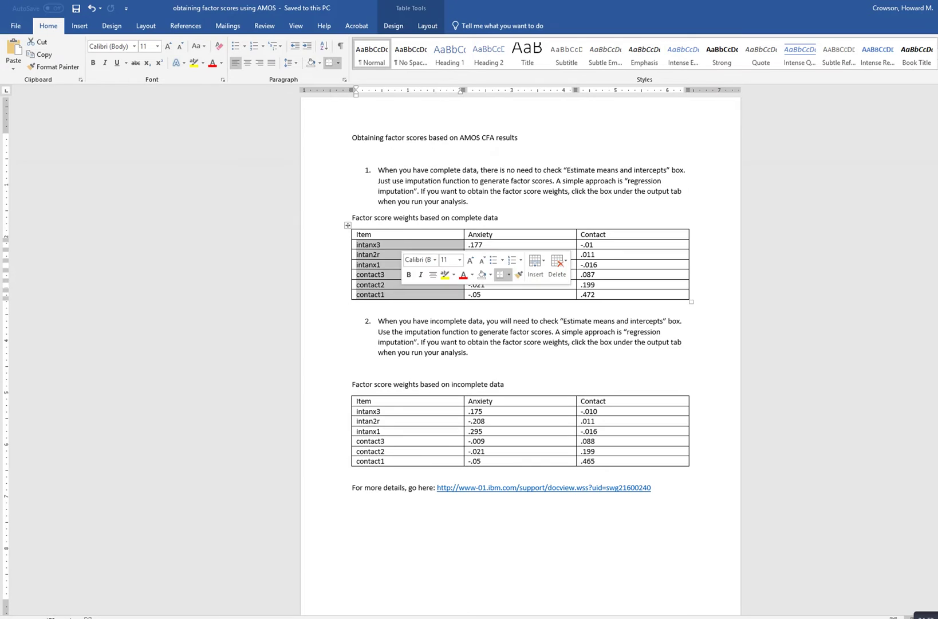
pyautogui.moveTo(487, 244); pyautogui.dragTo(487, 294)
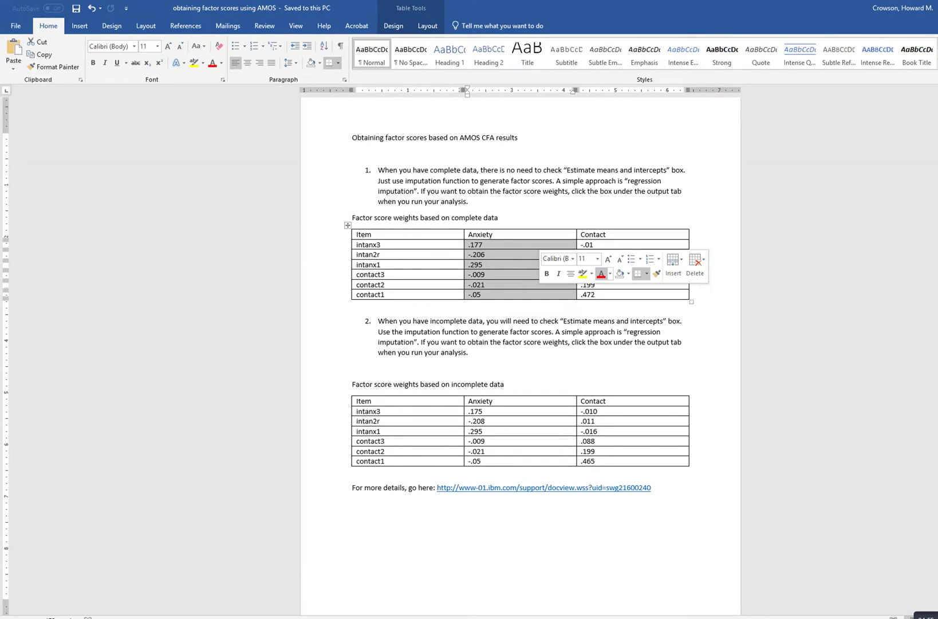
pyautogui.moveTo(598, 245); pyautogui.dragTo(596, 294)
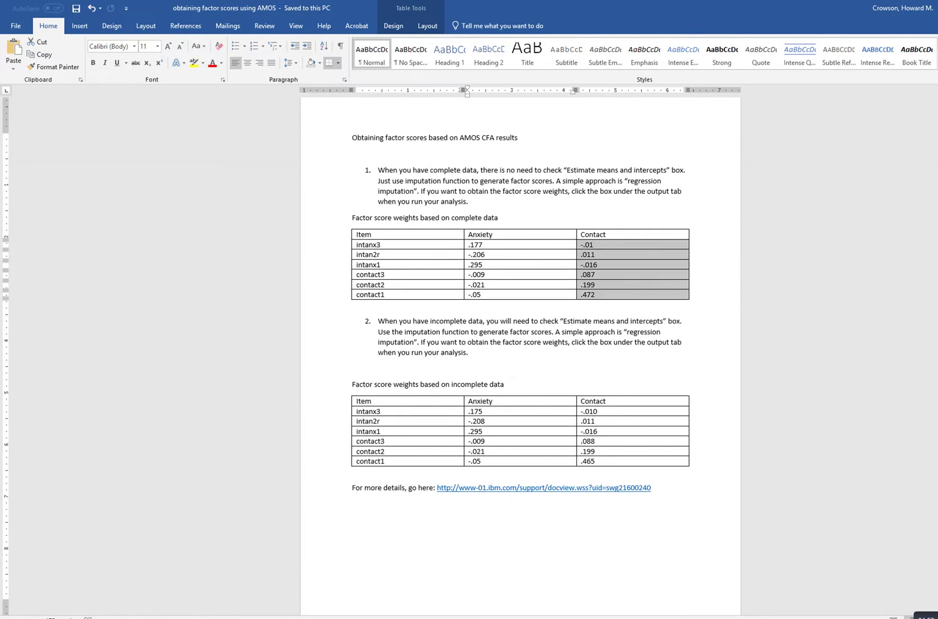
pyautogui.click(682, 342)
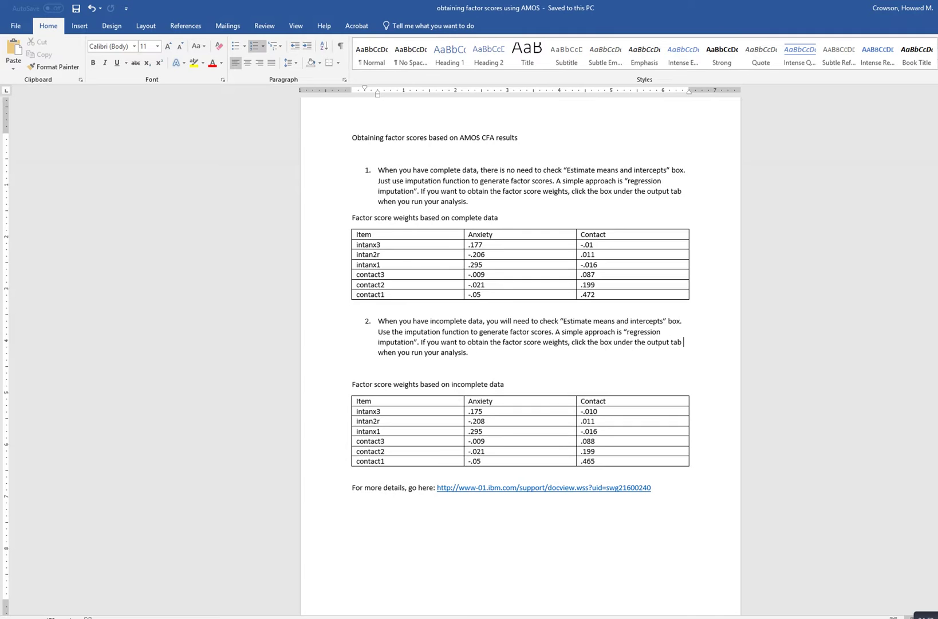
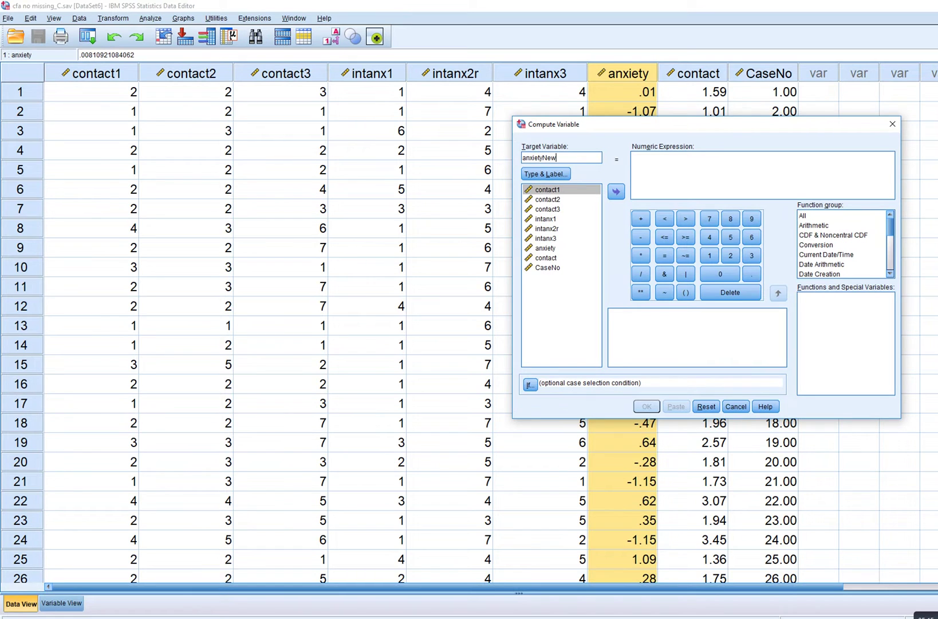
# Start the anxietyNew numeric expression in SPSS with the anxiety weights for the intanx items: intanx3*.177+intanx2r*-.206+intanx1*.295+.
pyautogui.click(633, 157)
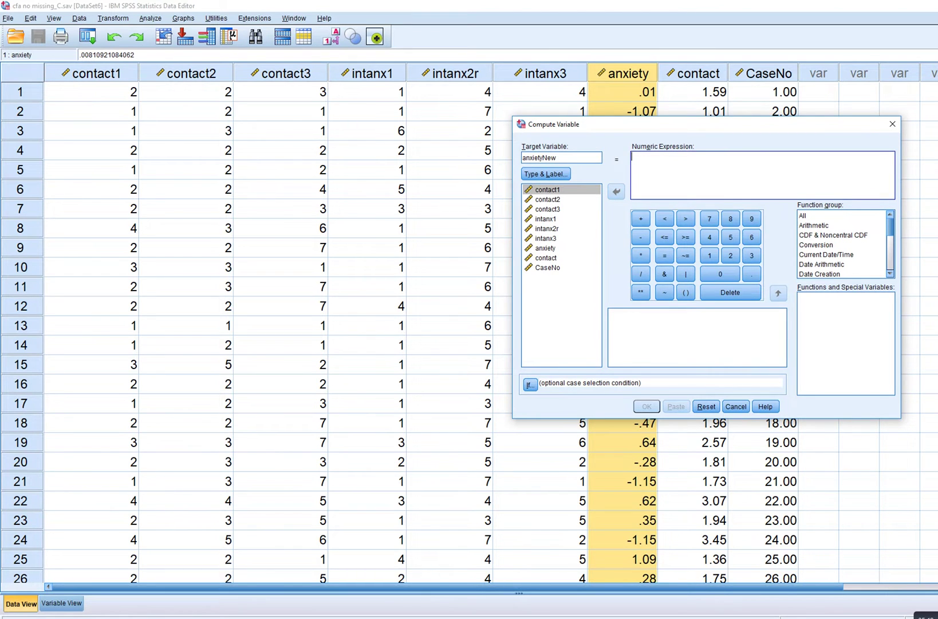
pyautogui.hotkey('alt', 'Tab')
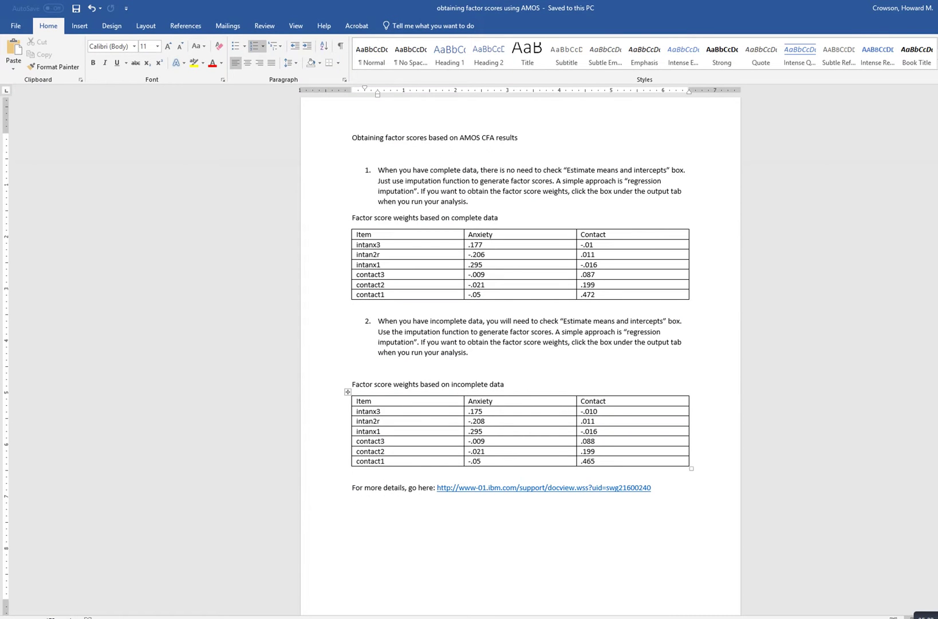
pyautogui.hotkey('alt', 'Tab')
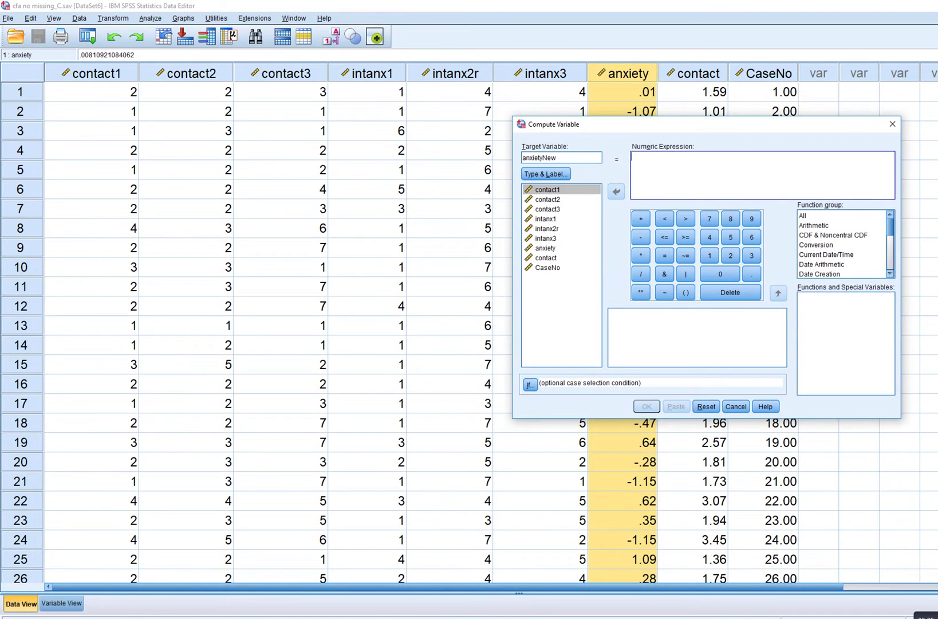
pyautogui.doubleClick(546, 237)
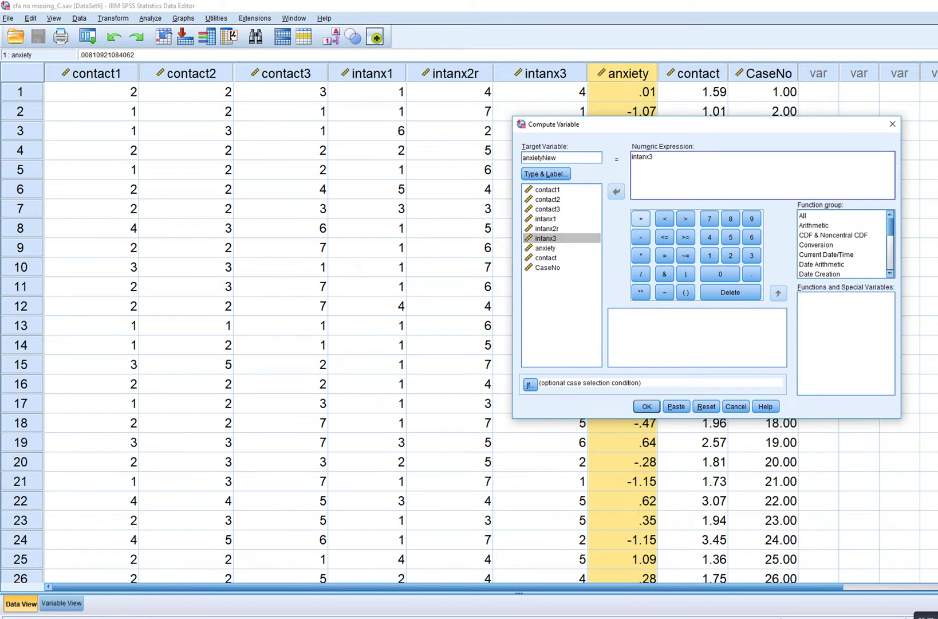
pyautogui.write('*.177+')
pyautogui.doubleClick(547, 228)
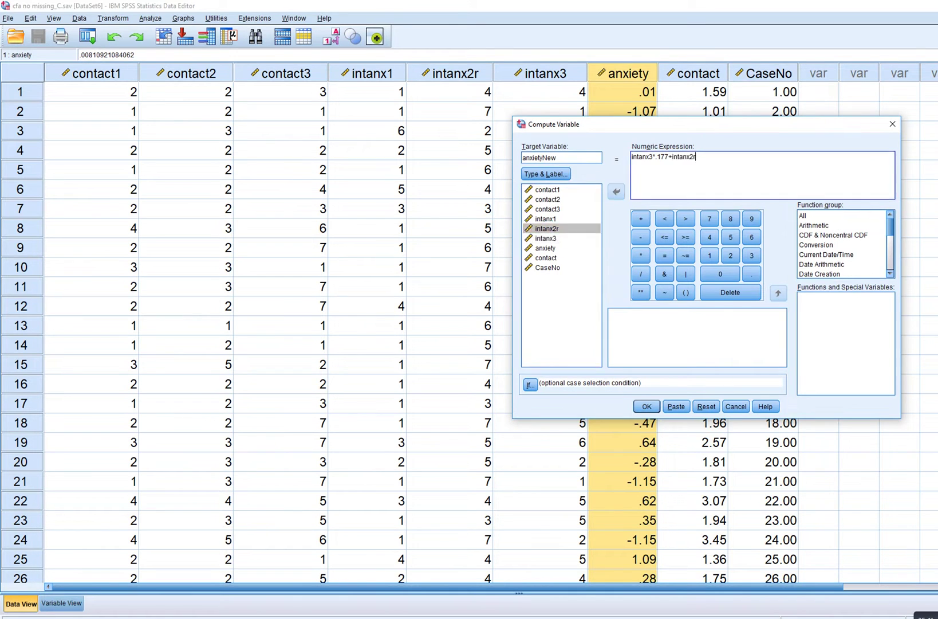
pyautogui.write('*-.206+')
pyautogui.doubleClick(545, 219)
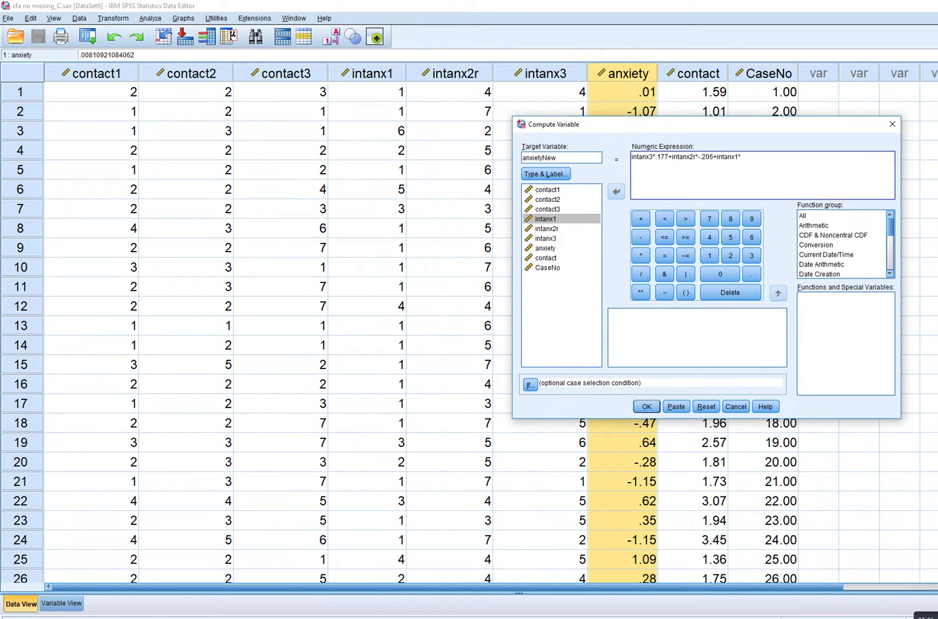
pyautogui.write('*.295+')
# Complete the expression with contact3*-.009+contact2*-.021+contact1*-.05, compute anxietyNew, and minimize the output viewer.
pyautogui.click(547, 208)
pyautogui.doubleClick(547, 209)
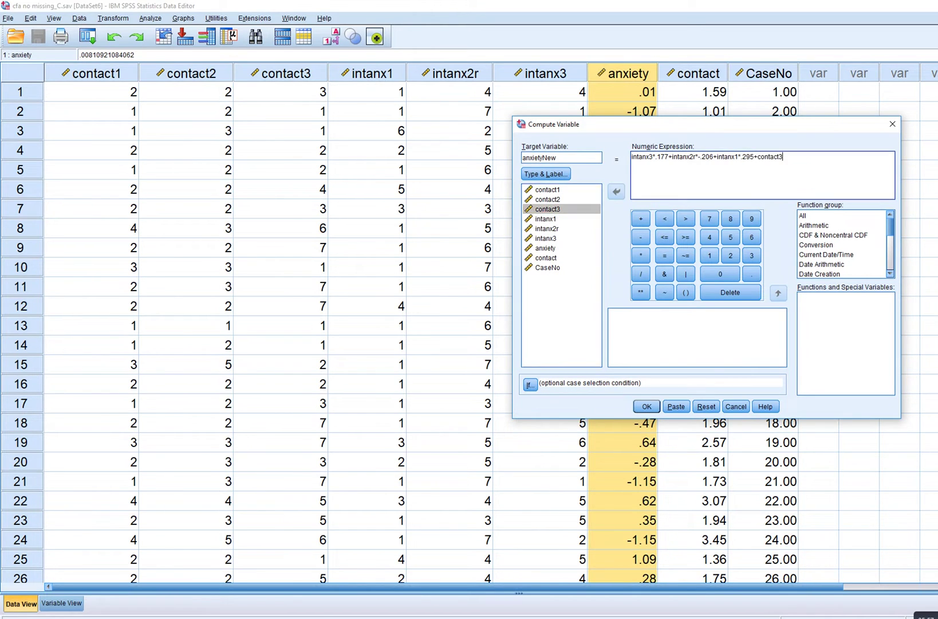
pyautogui.write('*-.009+')
pyautogui.doubleClick(548, 199)
pyautogui.write('*')
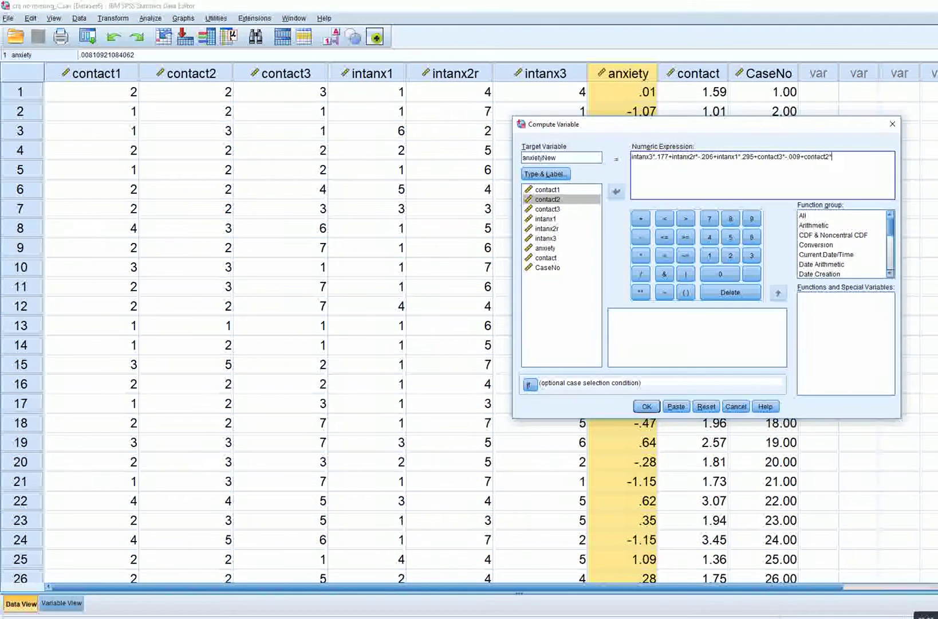
pyautogui.write('-')
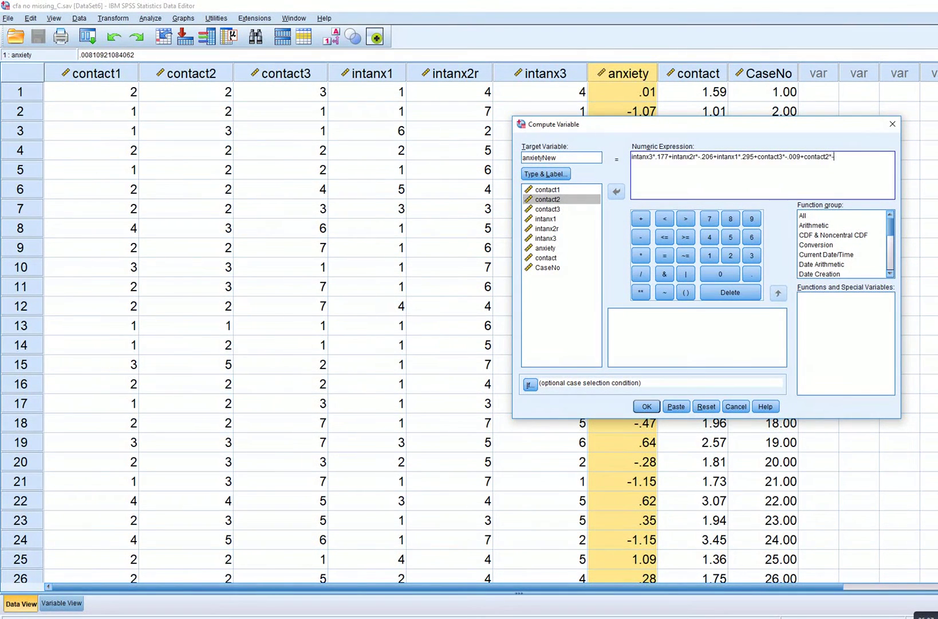
pyautogui.write('.021+')
pyautogui.doubleClick(547, 189)
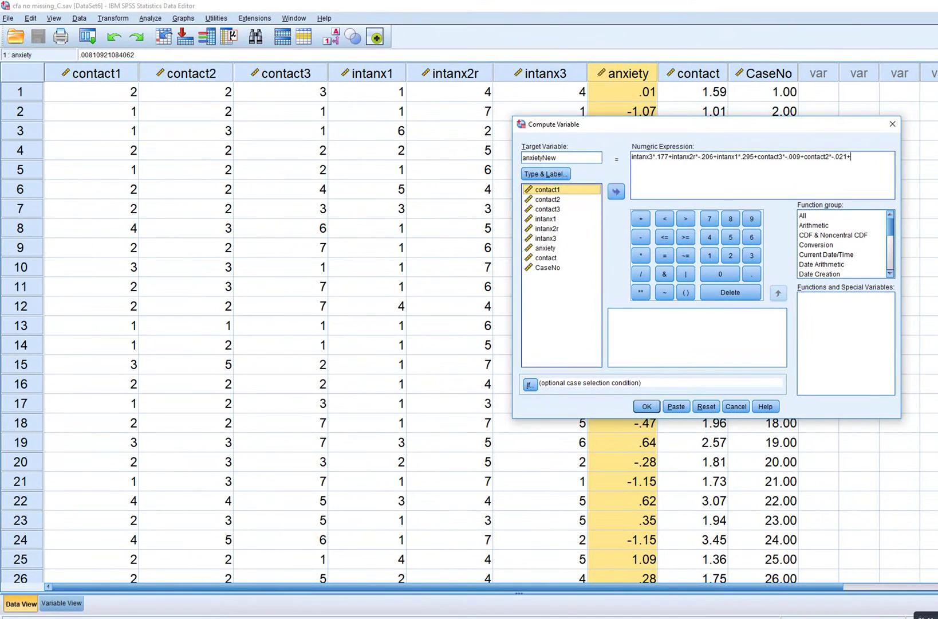
pyautogui.write('*-')
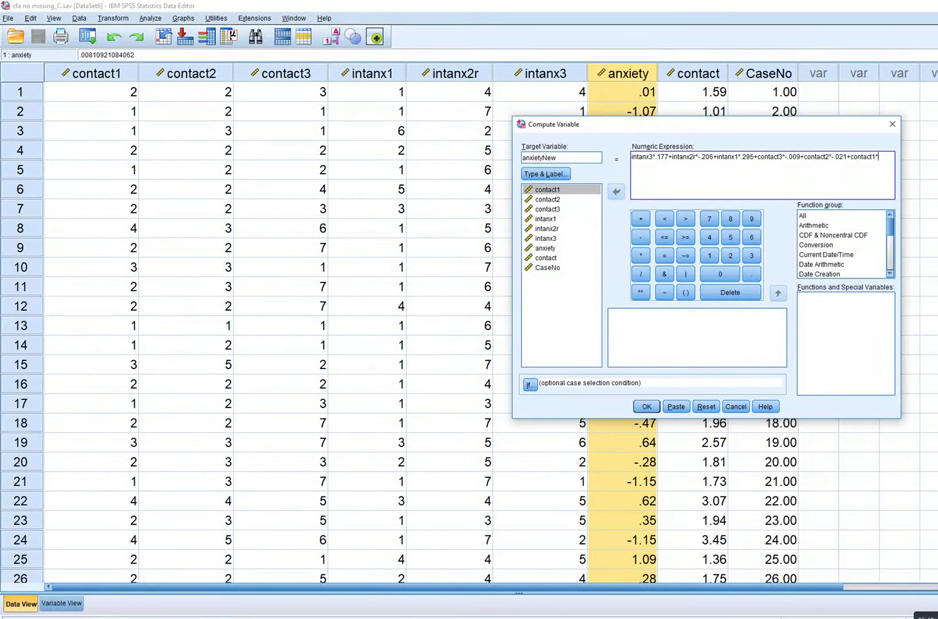
pyautogui.write('.05')
pyautogui.click(647, 406)
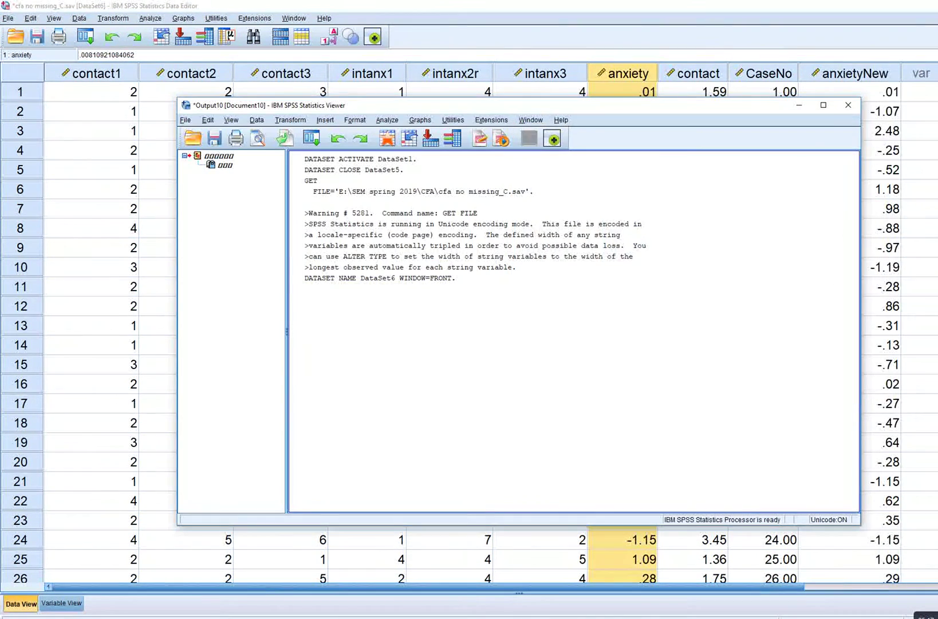
pyautogui.click(799, 105)
# Compare the computed anxietyNew column with the imputed anxiety column in the data view.
pyautogui.click(850, 73)
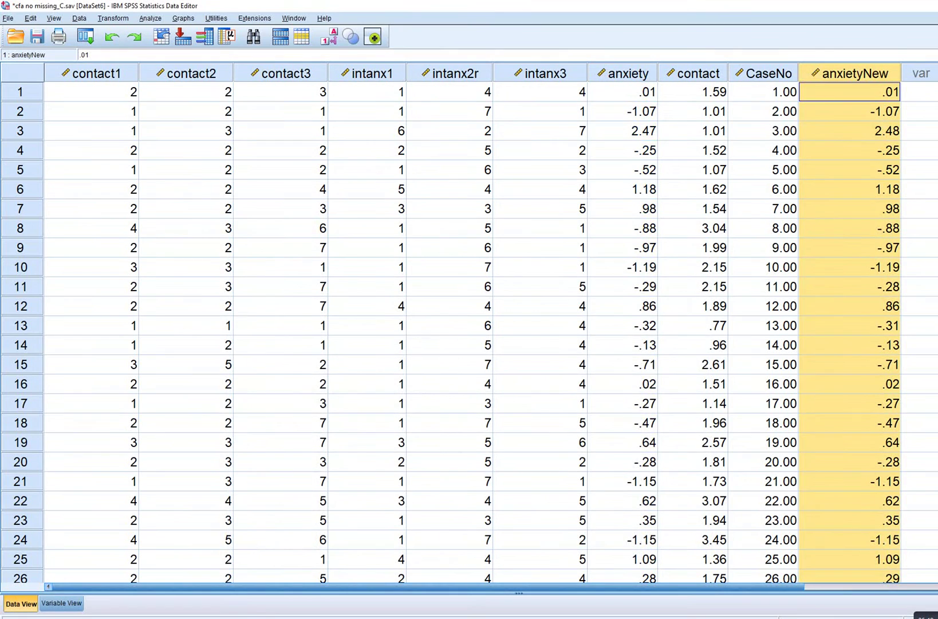
pyautogui.click(623, 74)
pyautogui.click(849, 74)
pyautogui.click(622, 73)
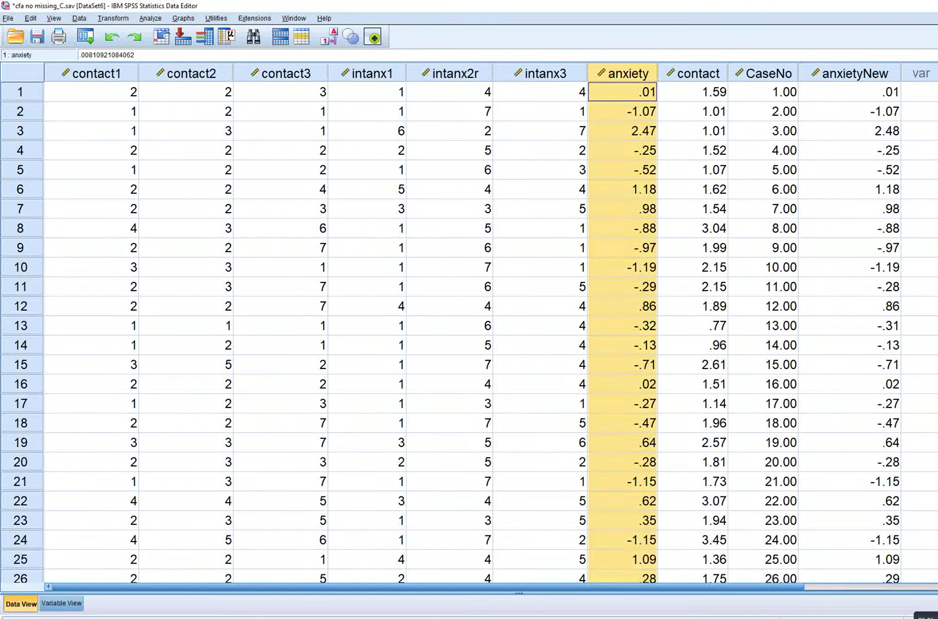
pyautogui.click(854, 73)
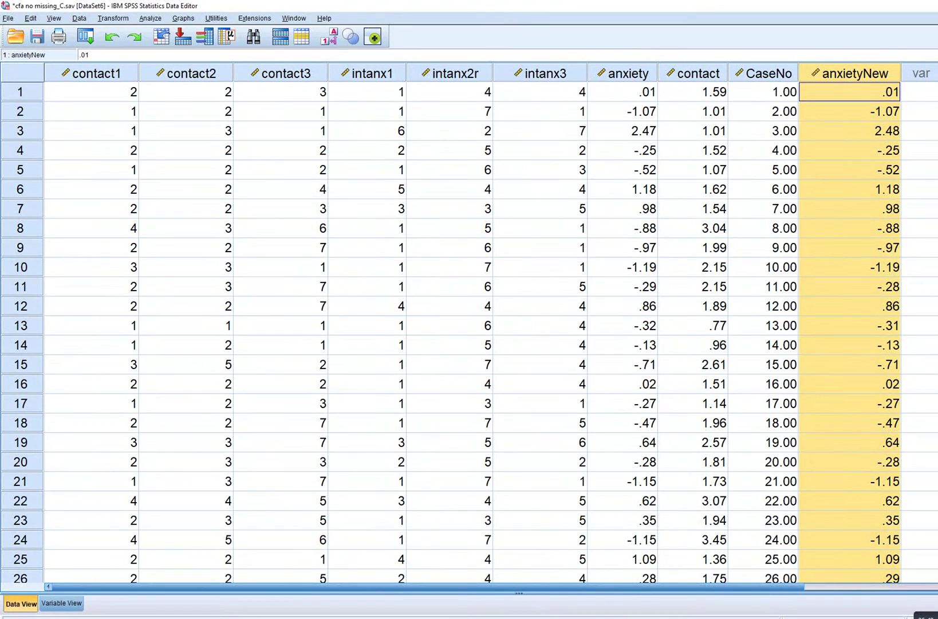
# Switch to the Amos path diagram and set cfa incomplete data as the data file for Group number 1.
pyautogui.moveTo(332, 617)
pyautogui.click(273, 579)
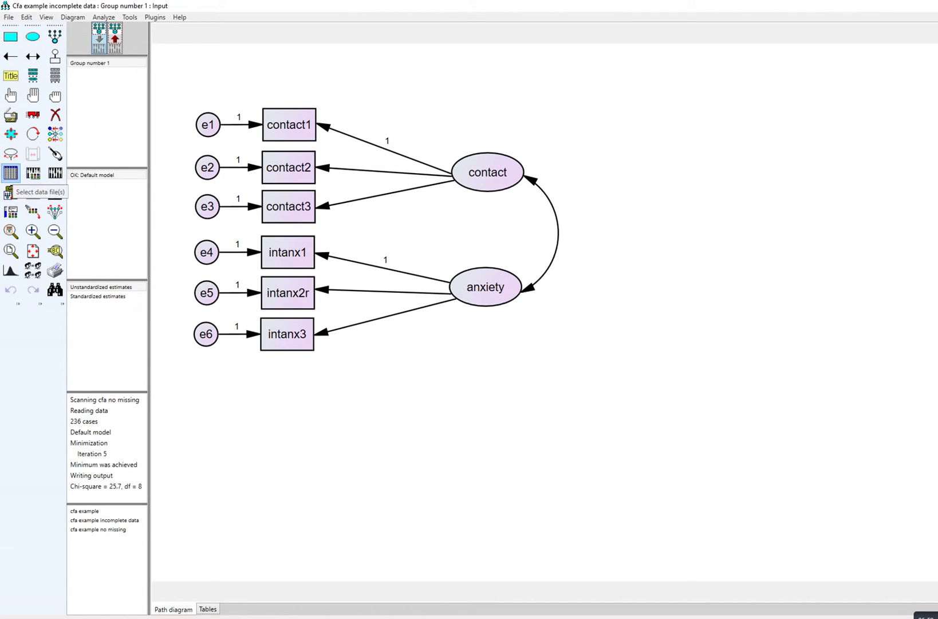
pyautogui.click(10, 173)
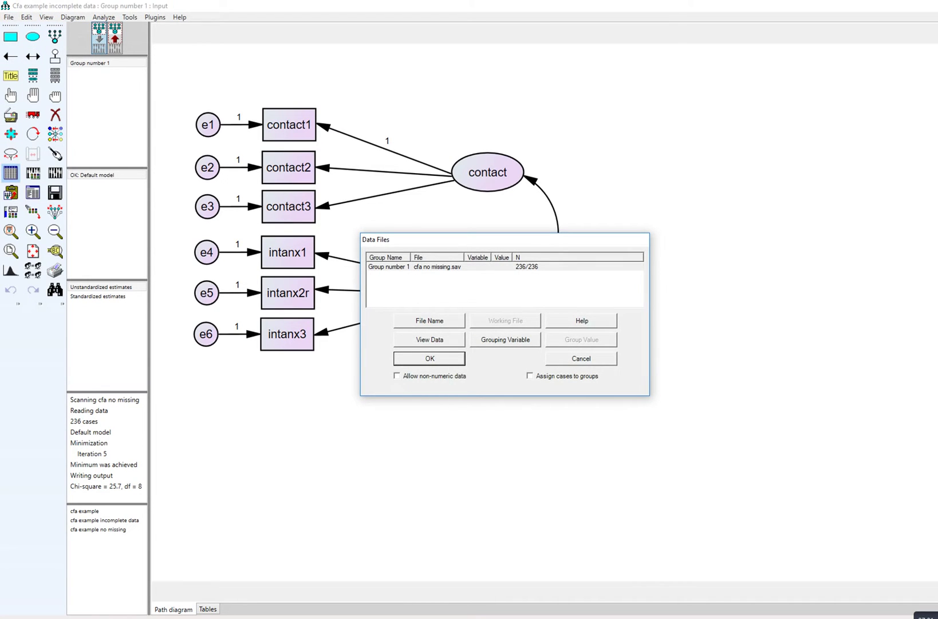
pyautogui.click(432, 322)
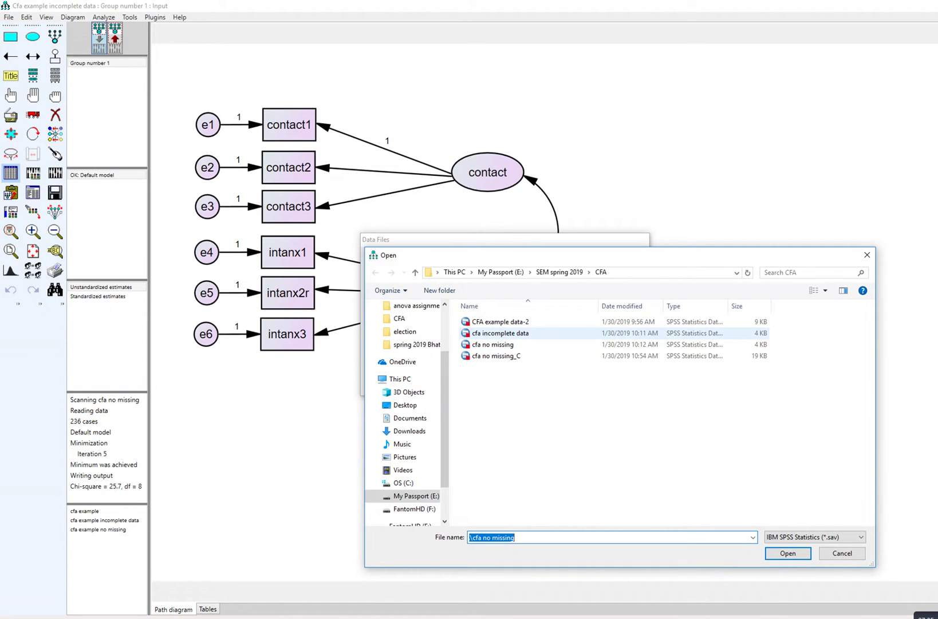
pyautogui.click(494, 333)
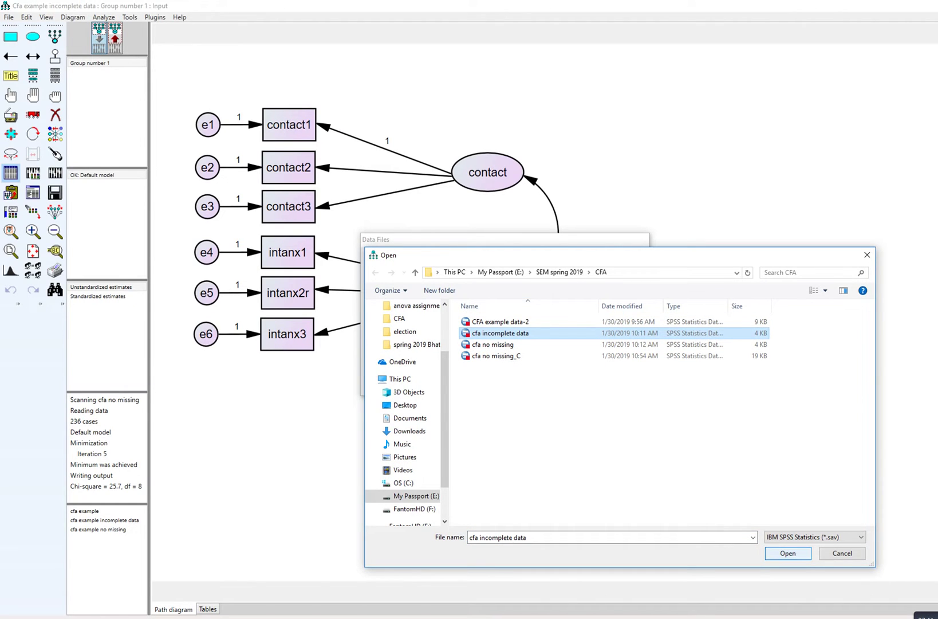
pyautogui.click(788, 553)
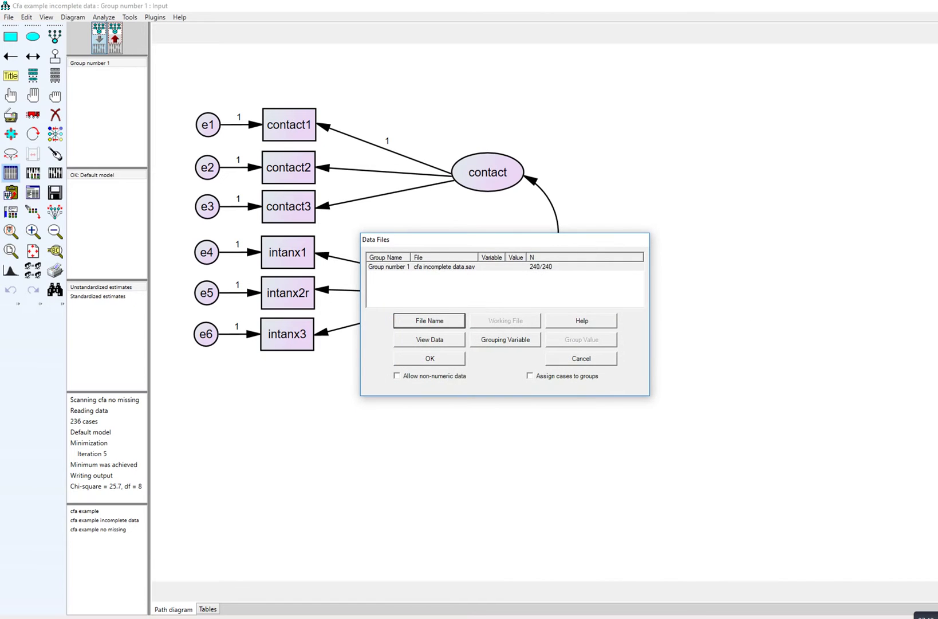
pyautogui.click(429, 358)
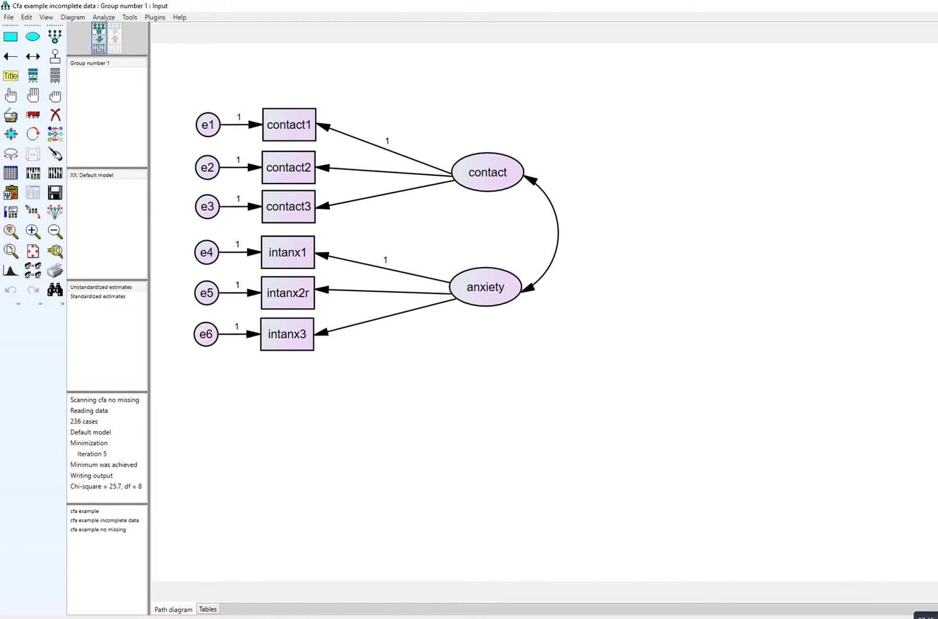
# Switch to cfa incomplete data in SPSS and examine the missing values in the intanx columns, including rows 54 and 109.
pyautogui.click(358, 618)
pyautogui.click(299, 582)
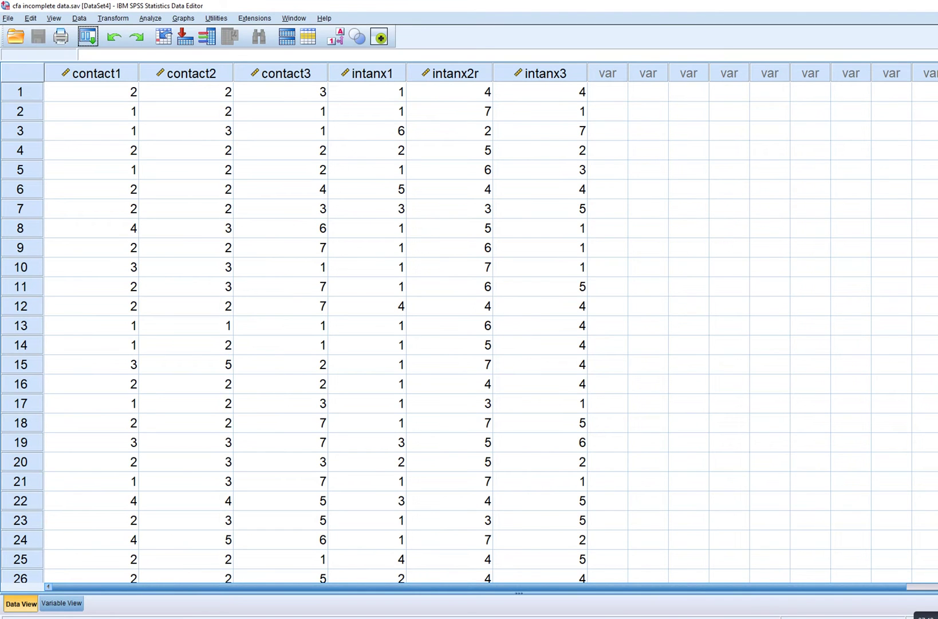
pyautogui.scroll(-16, 459, 332)
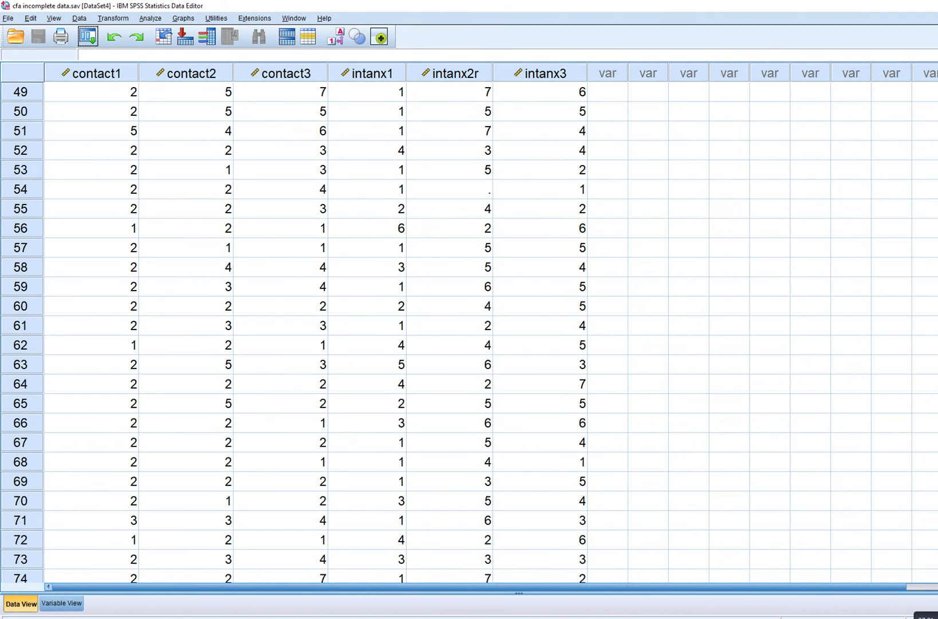
pyautogui.moveTo(449, 189); pyautogui.dragTo(469, 189)
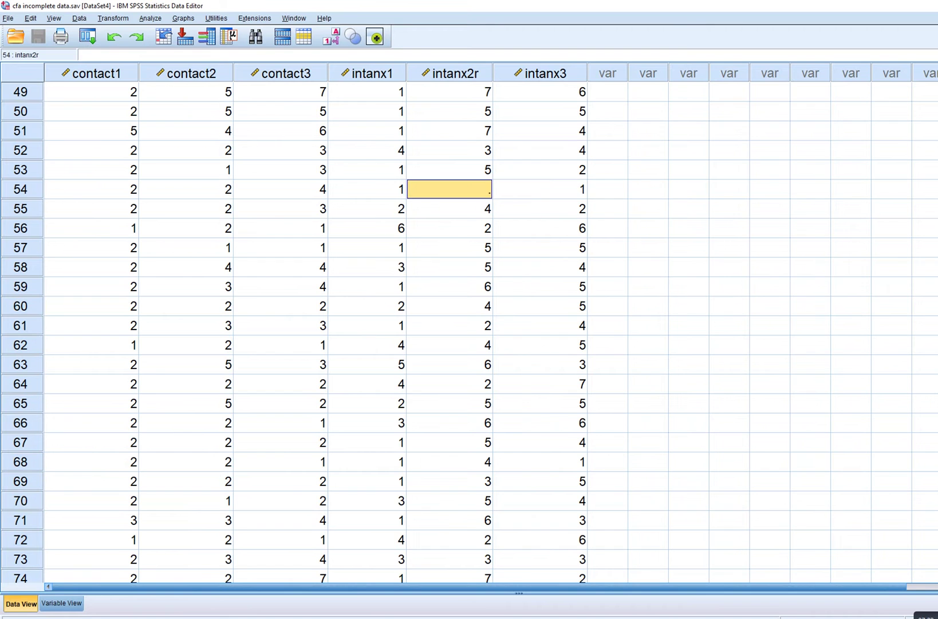
pyautogui.scroll(-7, 459, 333)
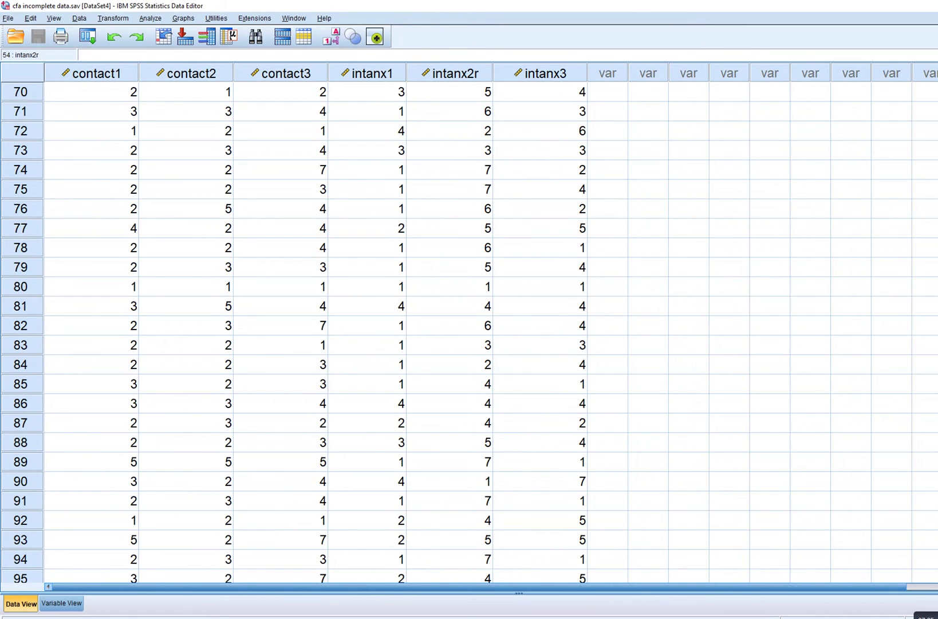
pyautogui.scroll(-9, 458, 333)
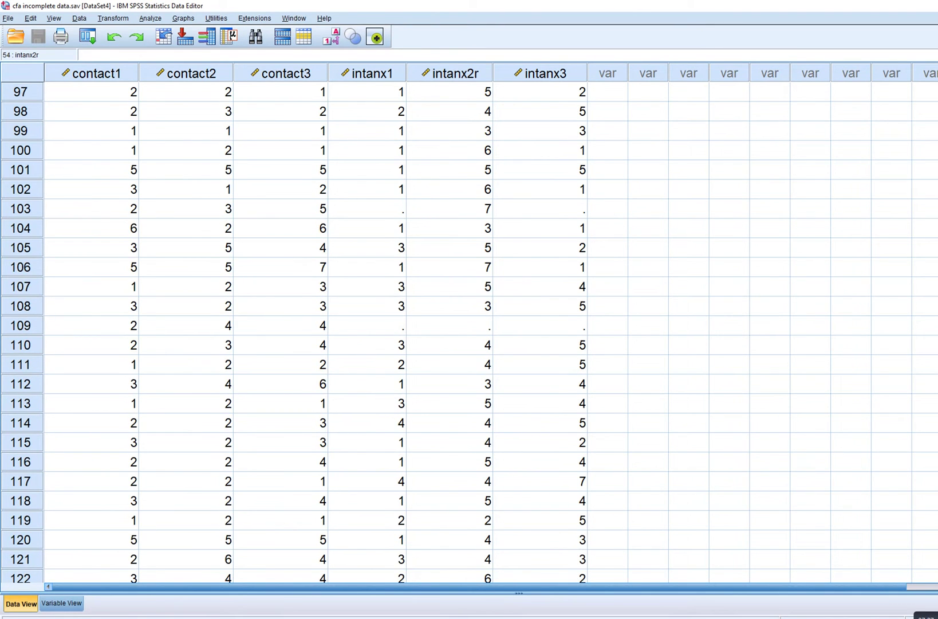
pyautogui.moveTo(367, 326); pyautogui.dragTo(539, 325)
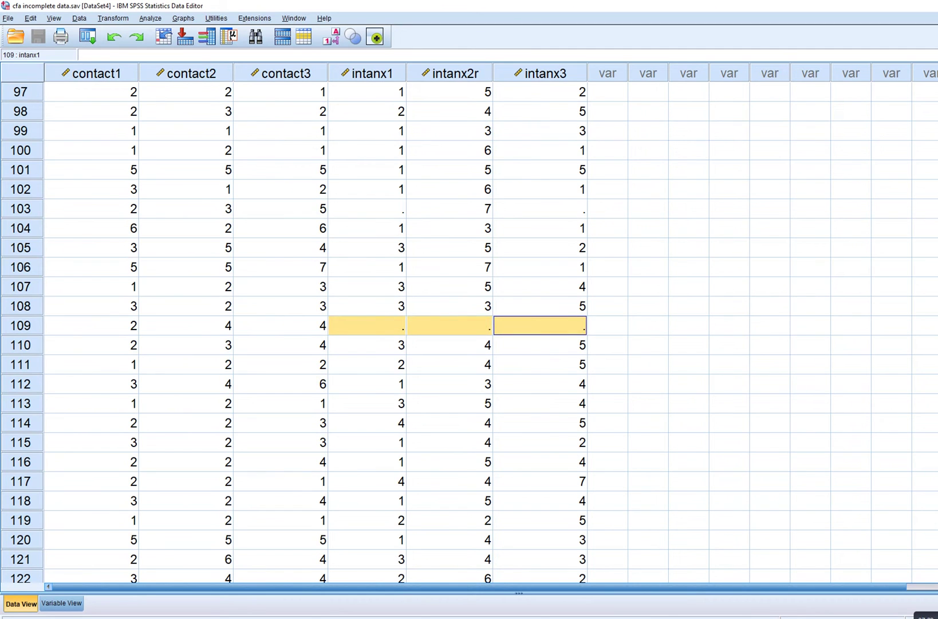
pyautogui.scroll(20, 458, 332)
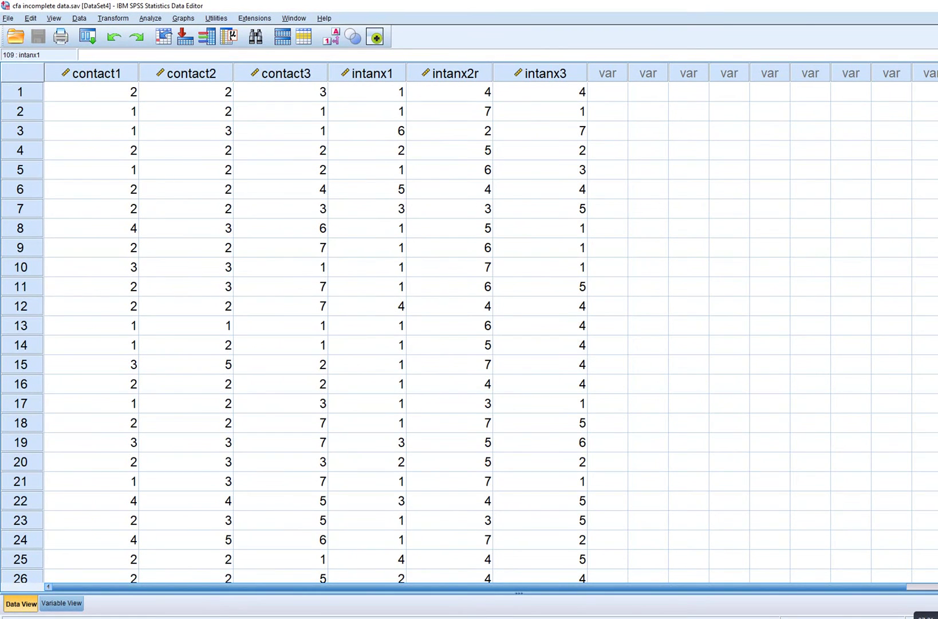
# Switch back to Amos and check the analysis output options and the data file assigned to the group.
pyautogui.moveTo(331, 618)
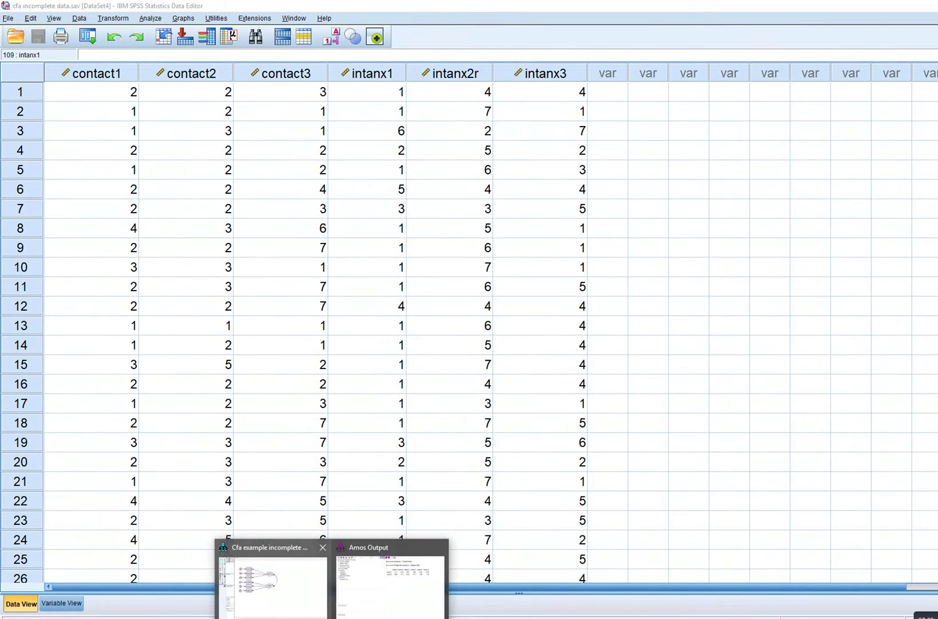
pyautogui.click(272, 579)
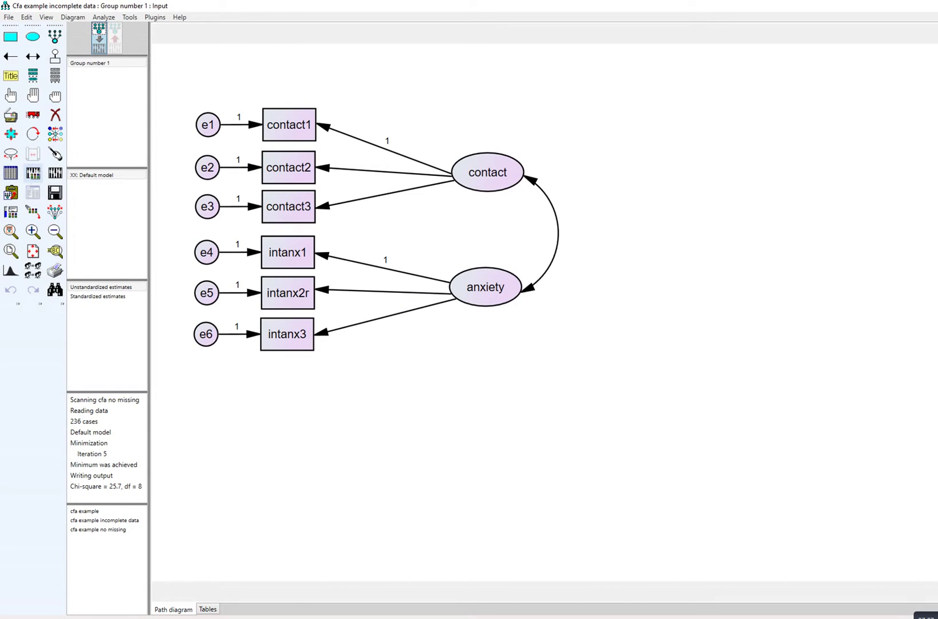
pyautogui.click(33, 172)
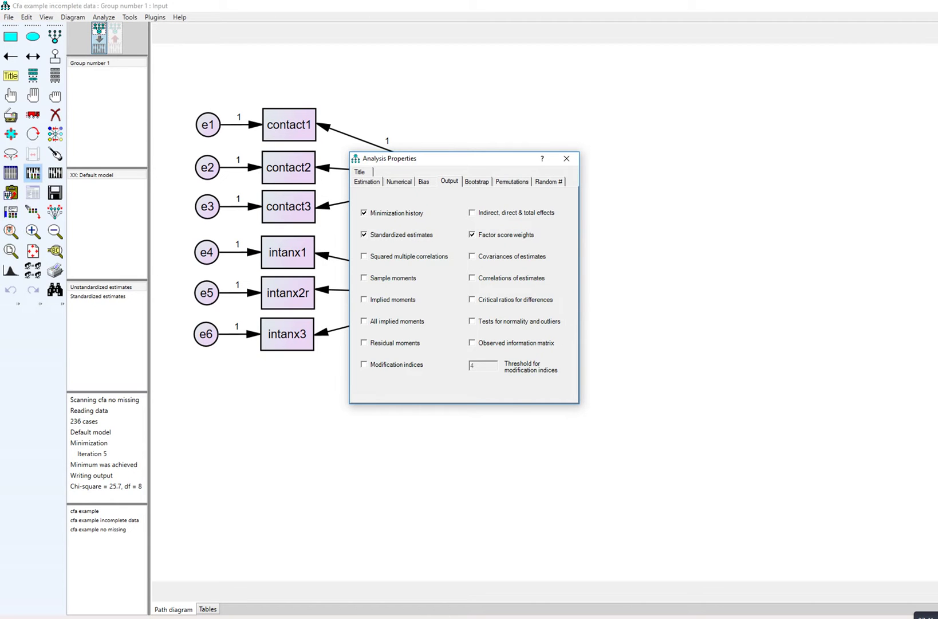
pyautogui.click(567, 158)
pyautogui.click(11, 173)
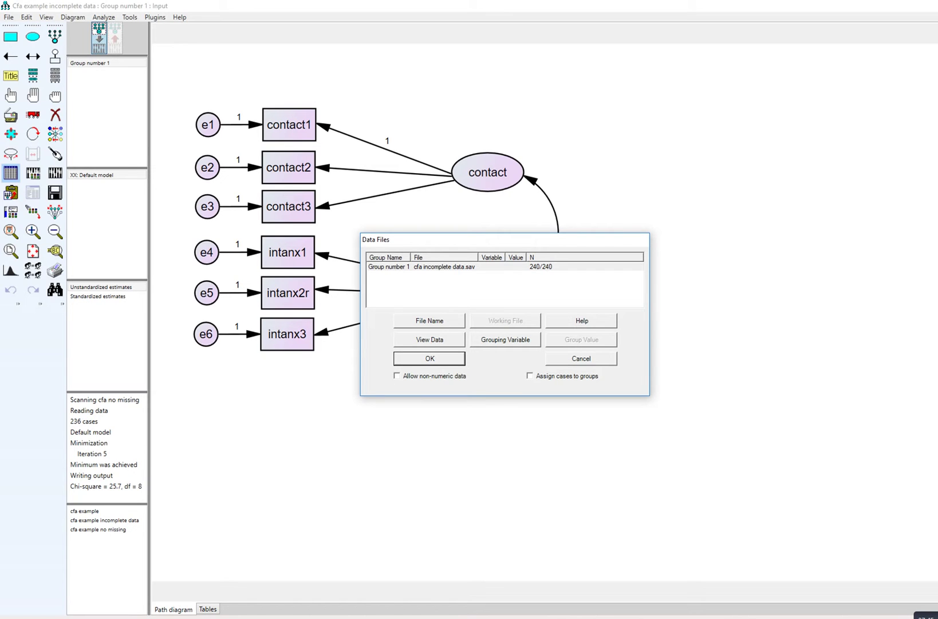
pyautogui.press('Return')
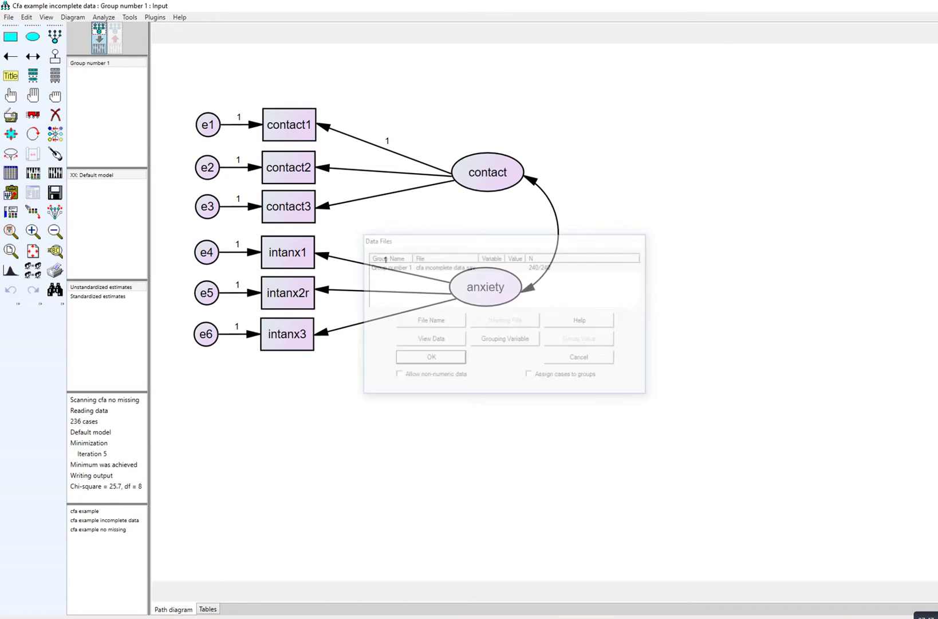
# Enable Estimate means and intercepts in the analysis properties.
pyautogui.click(33, 172)
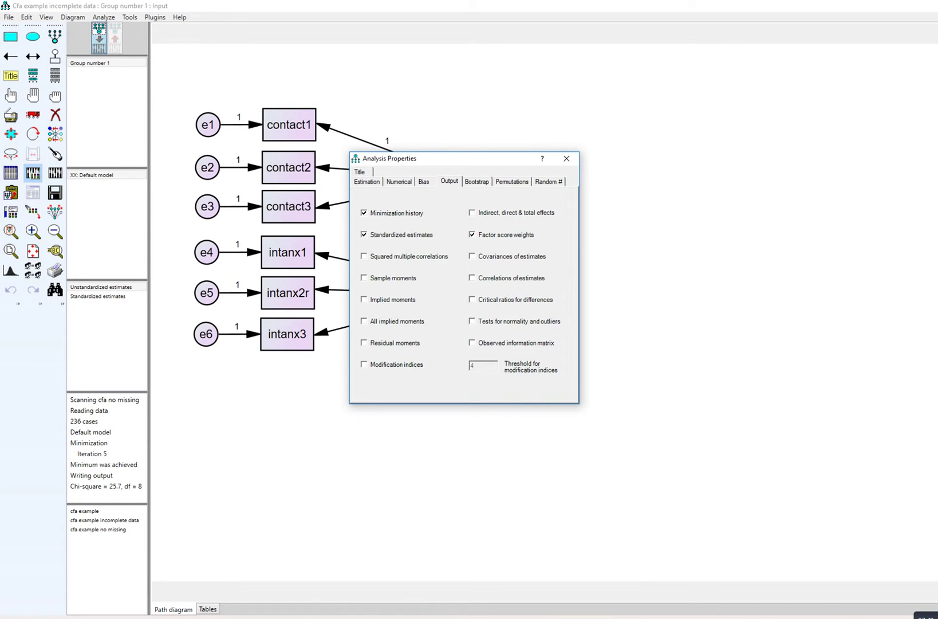
pyautogui.click(366, 181)
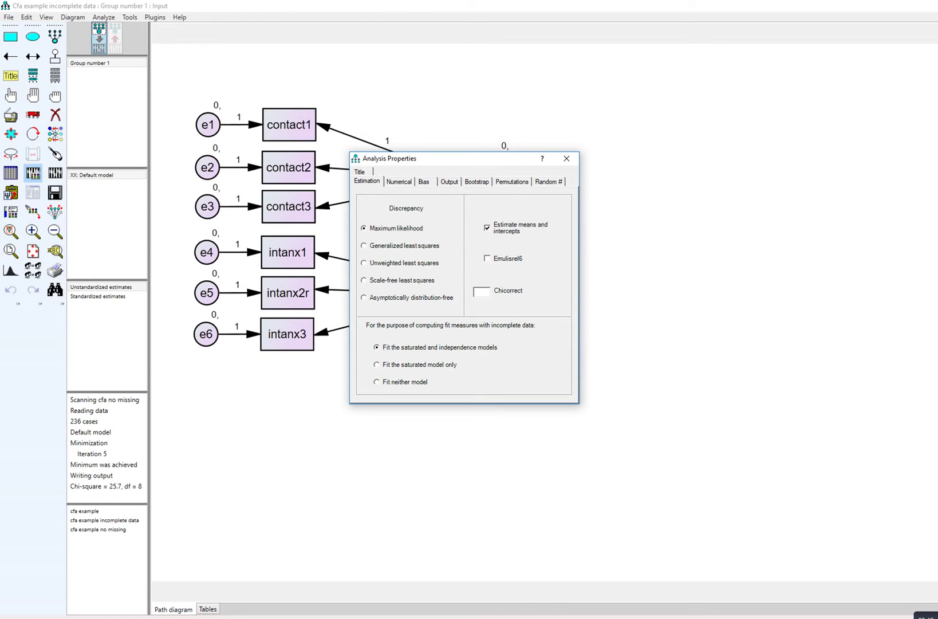
pyautogui.click(566, 158)
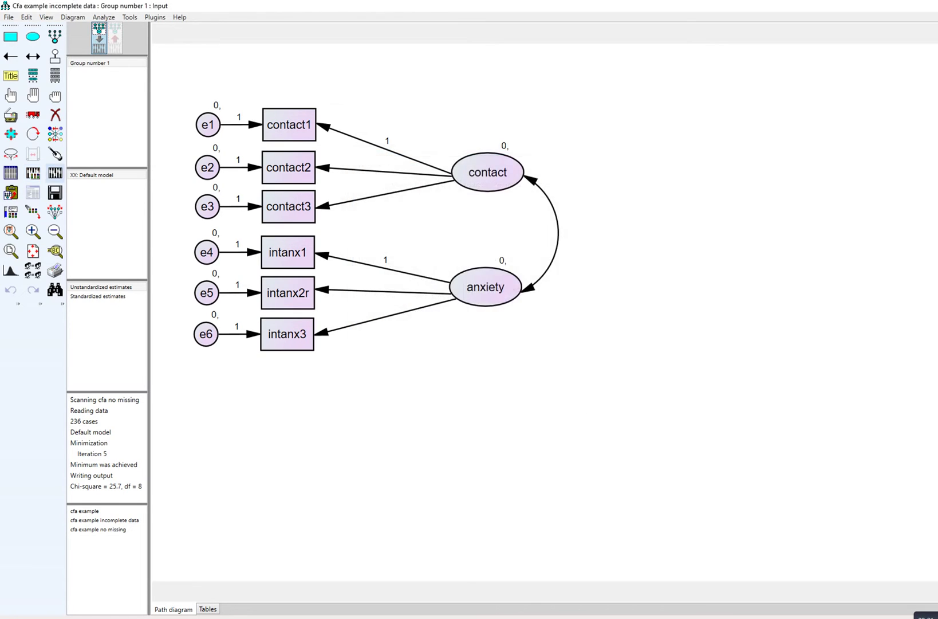
# Calculate the estimates for the incomplete-data model and open the text output.
pyautogui.click(104, 18)
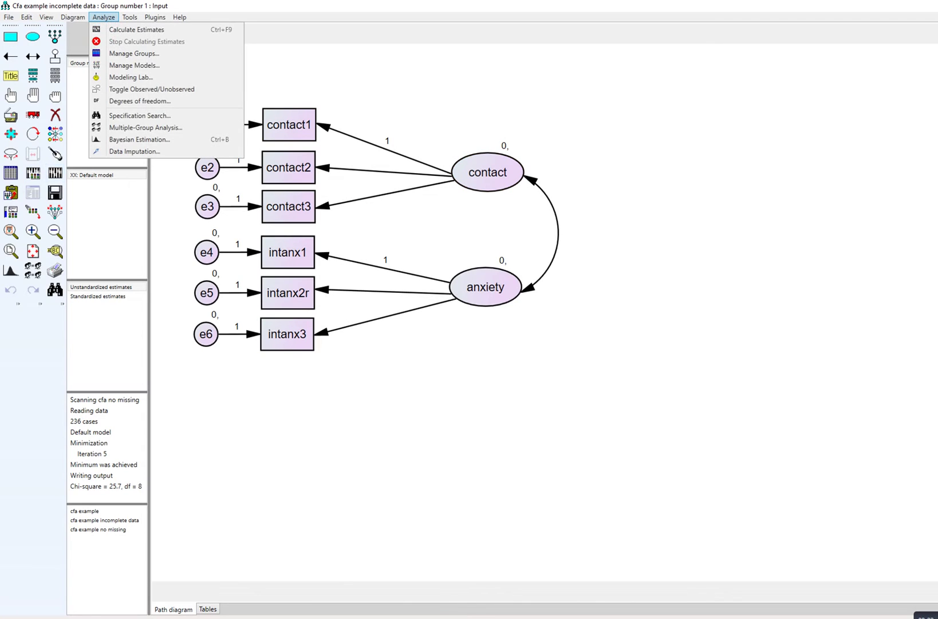
pyautogui.press('Escape')
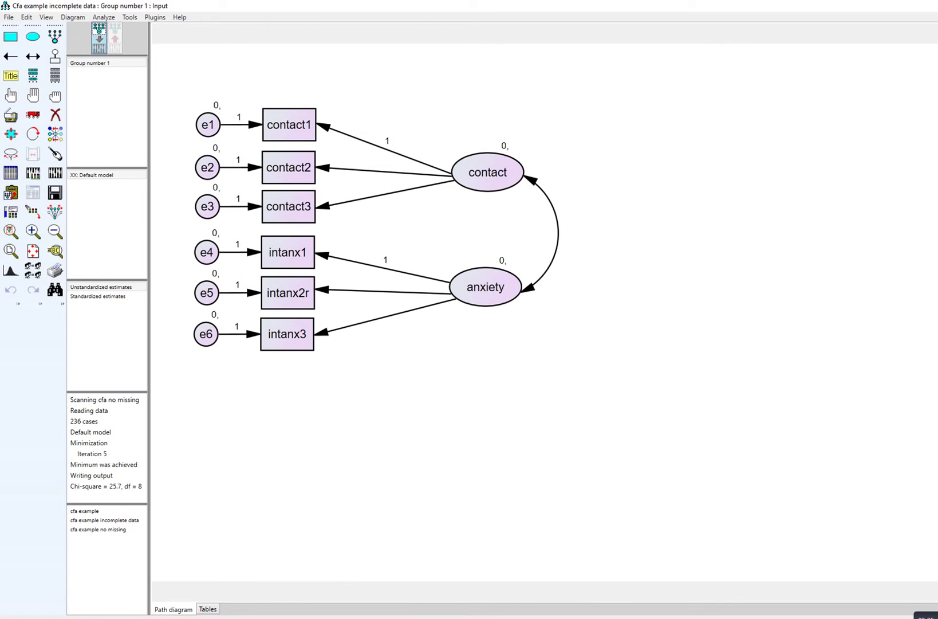
pyautogui.click(55, 173)
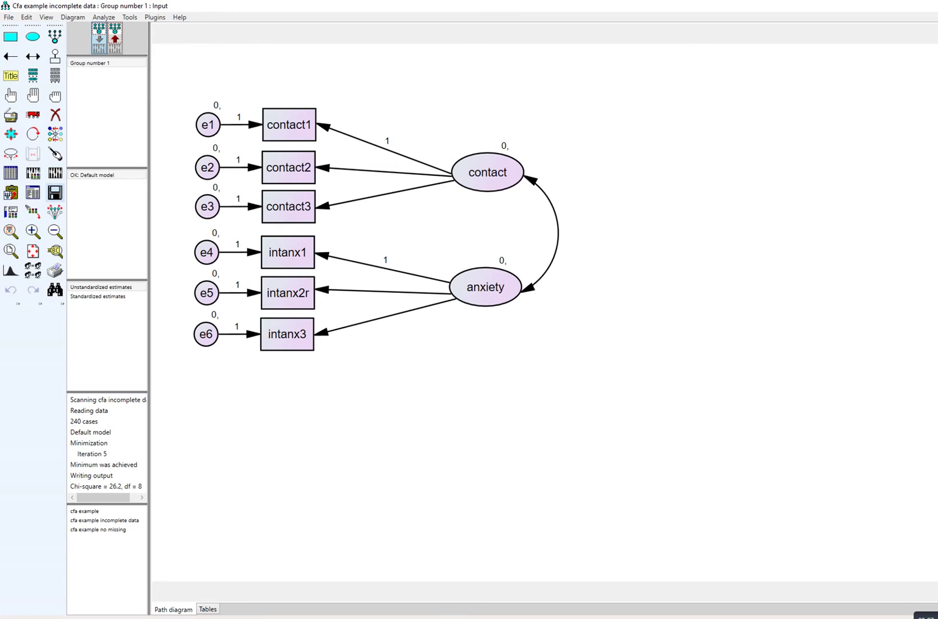
pyautogui.click(33, 193)
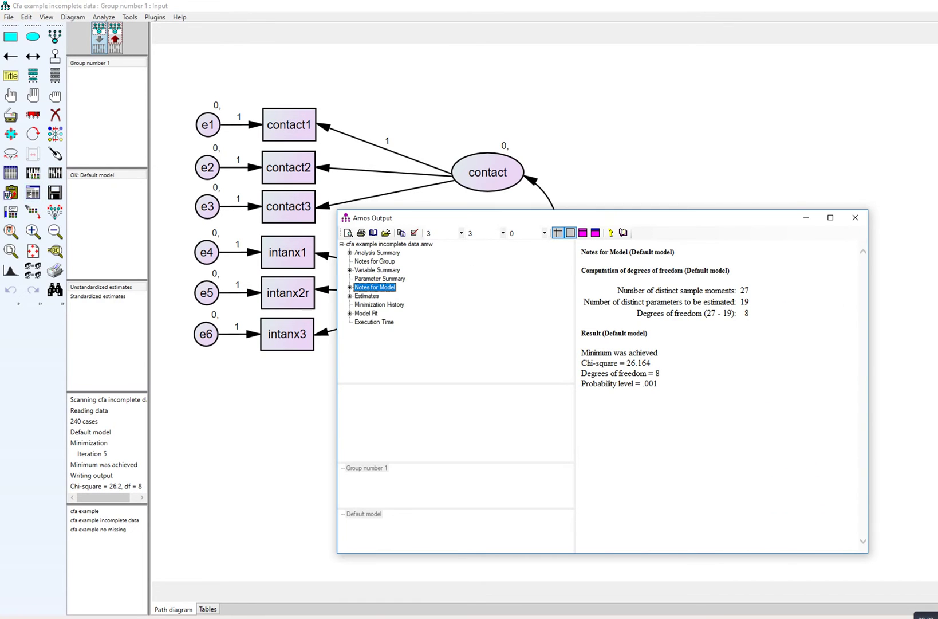
# Expand the Estimates results in the output, and review the incomplete-data factor score weights table in the Word document.
pyautogui.doubleClick(367, 295)
pyautogui.doubleClick(373, 313)
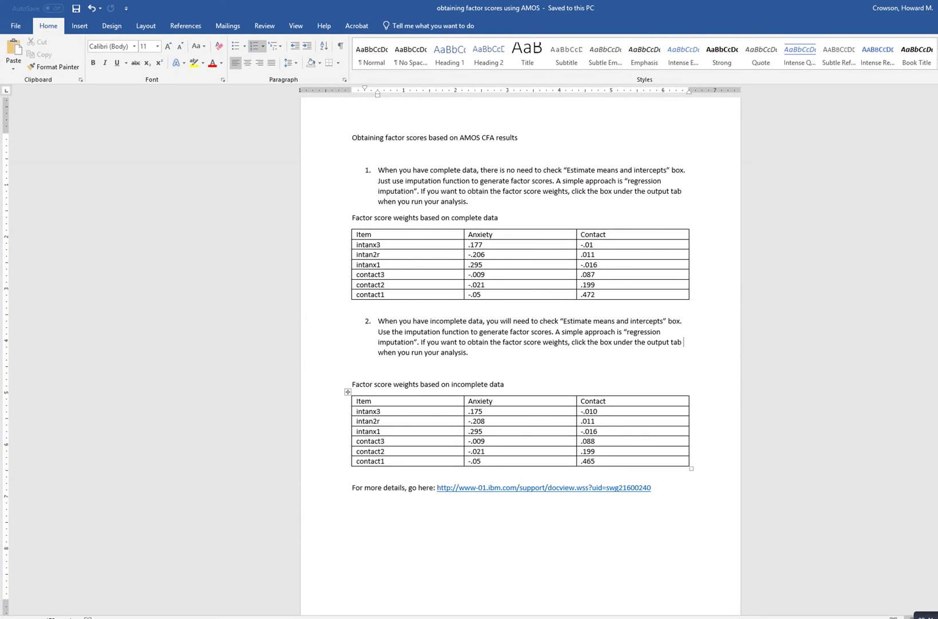
pyautogui.moveTo(361, 401); pyautogui.dragTo(616, 460)
pyautogui.click(353, 503)
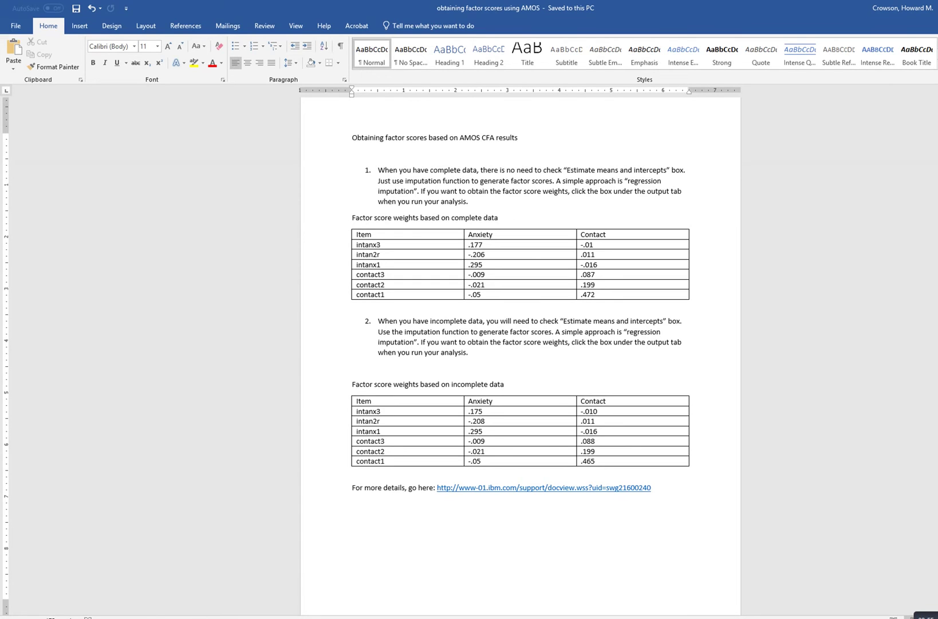
# Switch back to Amos and run Data Imputation to create the completed data file cfa incomplete data_C.sav.
pyautogui.moveTo(333, 616)
pyautogui.click(274, 578)
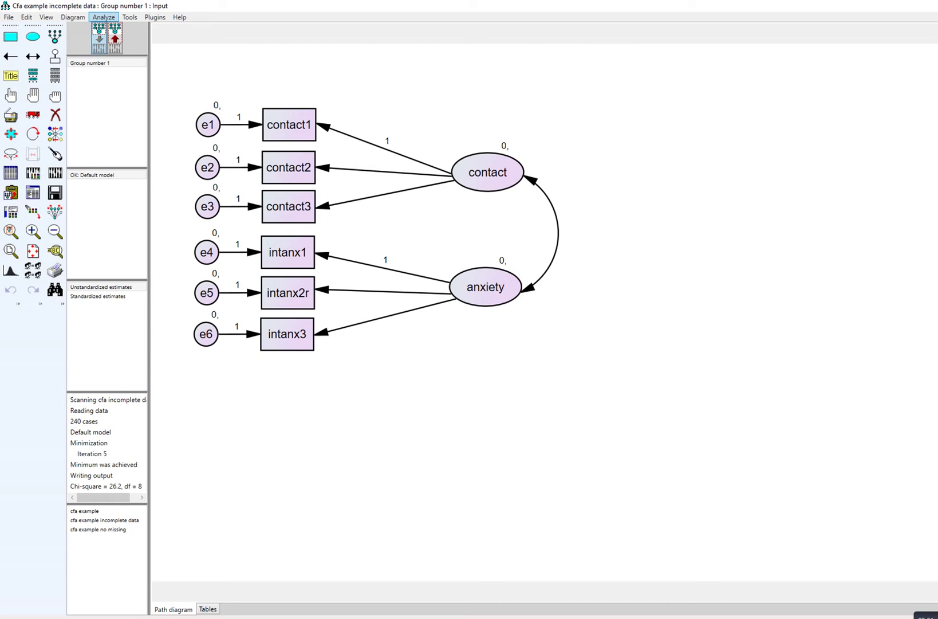
pyautogui.click(103, 17)
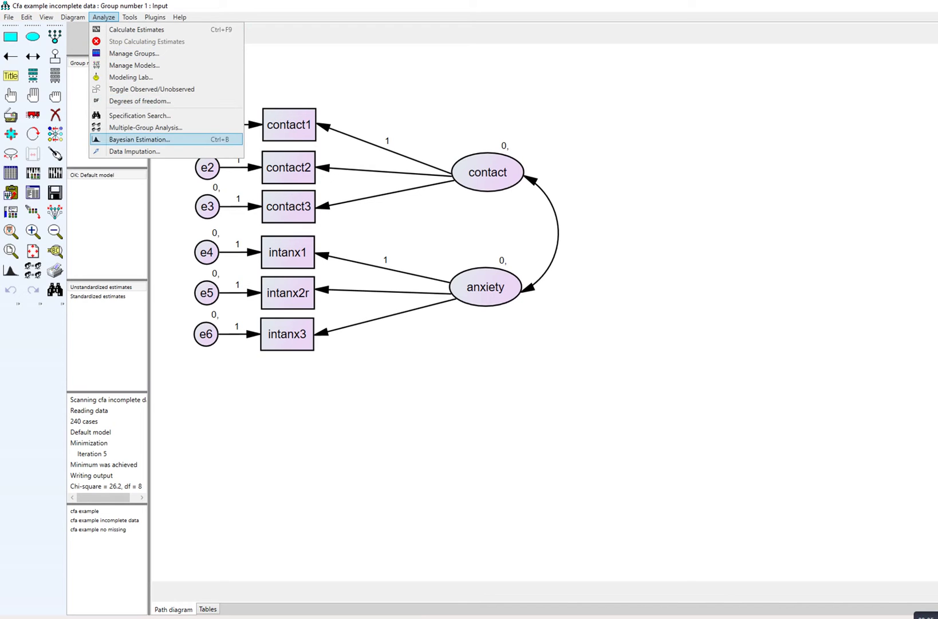
pyautogui.click(134, 151)
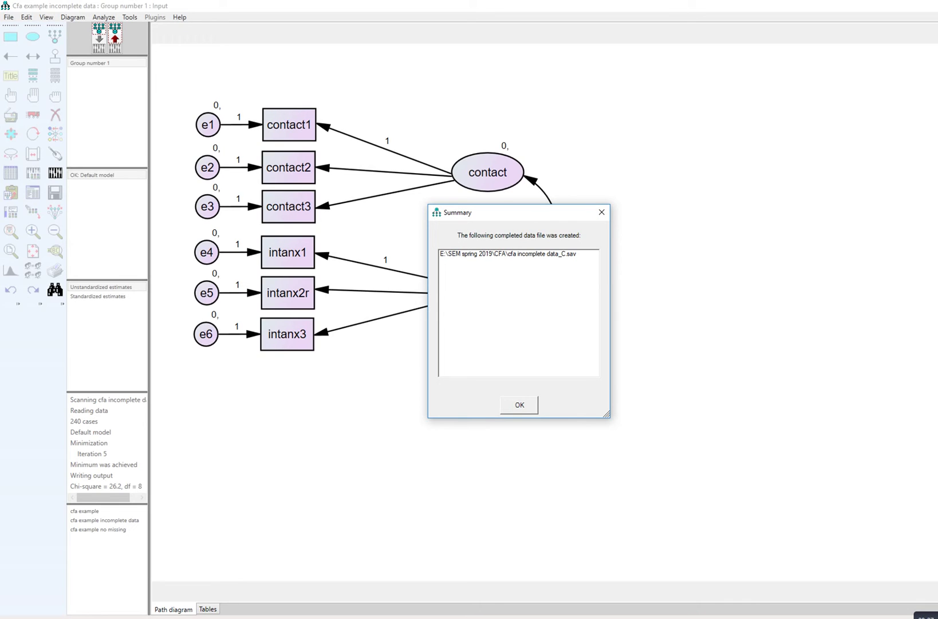
pyautogui.click(602, 212)
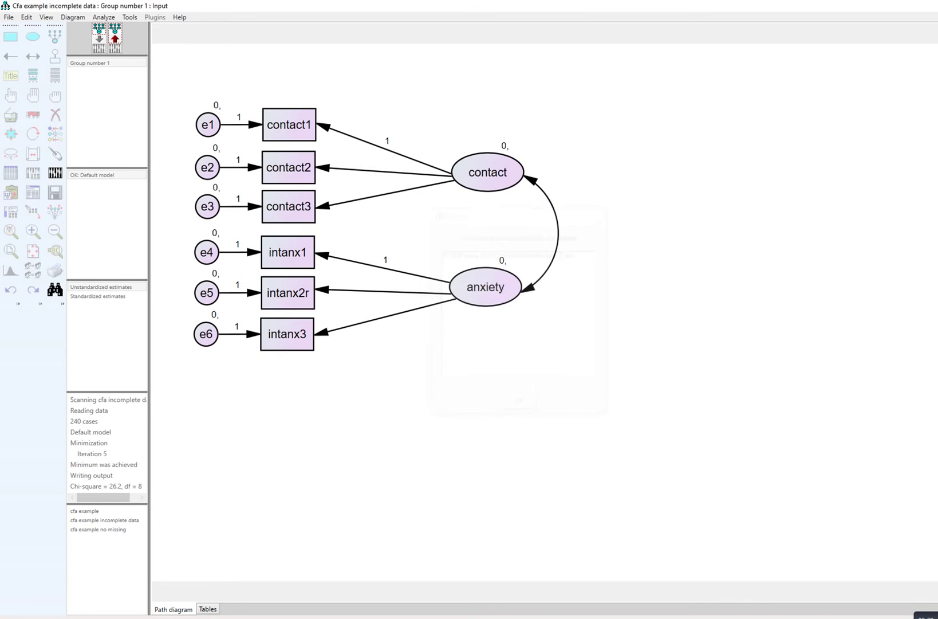
# Switch to the CFA folder in File Explorer and open the completed data file cfa incomplete data_C in SPSS.
pyautogui.click(333, 617)
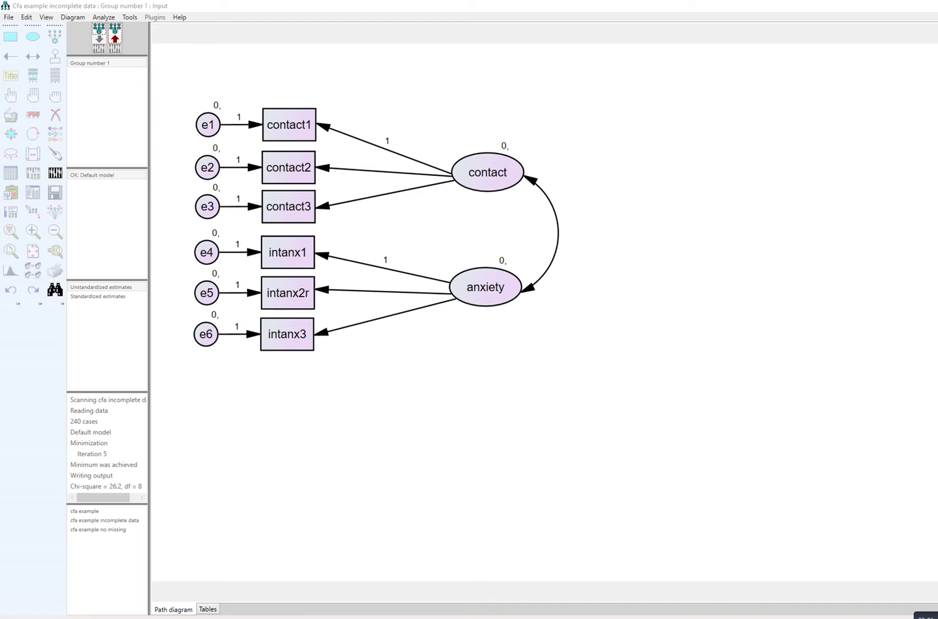
pyautogui.click(452, 584)
pyautogui.click(589, 235)
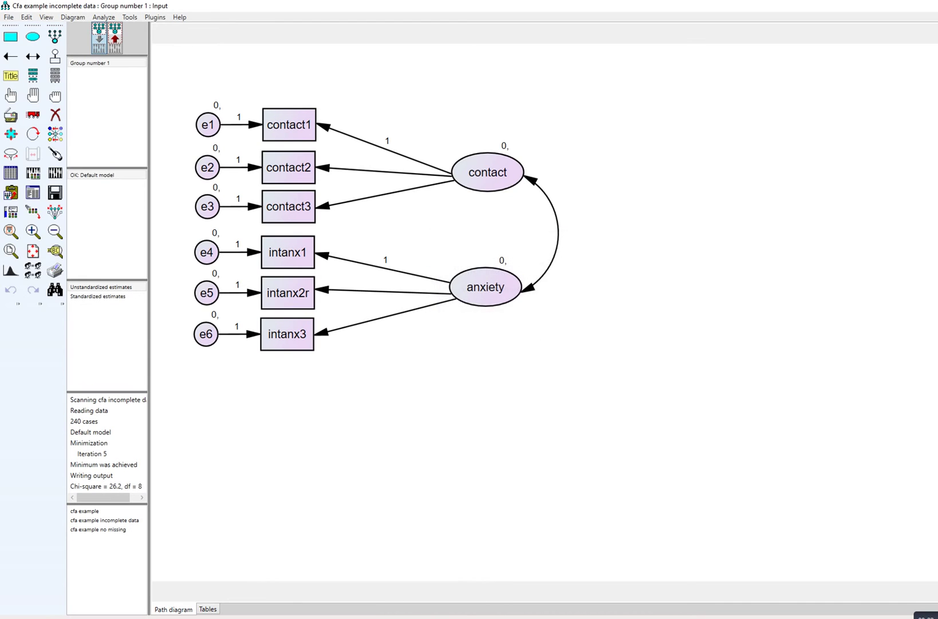
pyautogui.hotkey('alt', 'Tab')
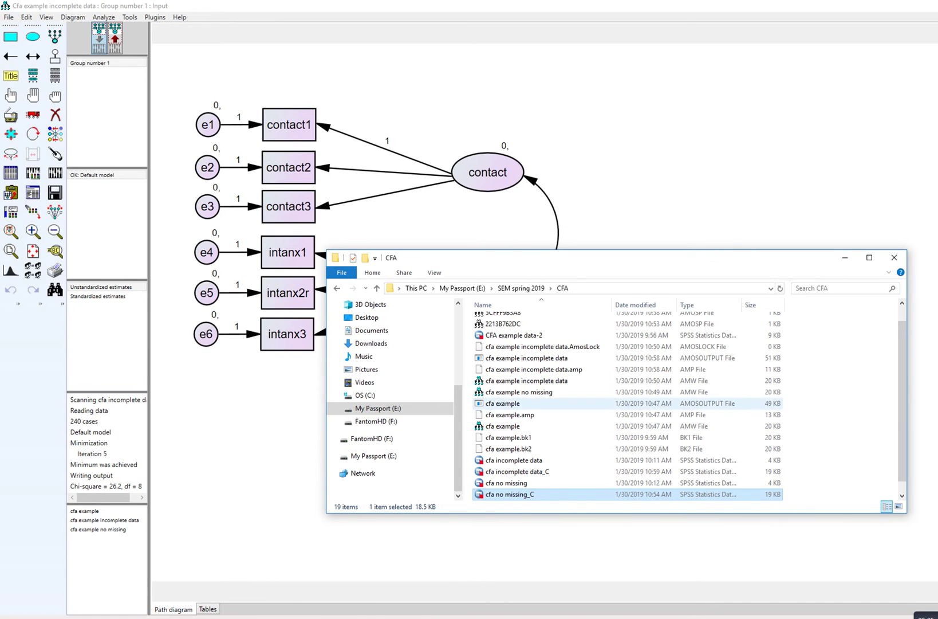
pyautogui.scroll(-1, 628, 406)
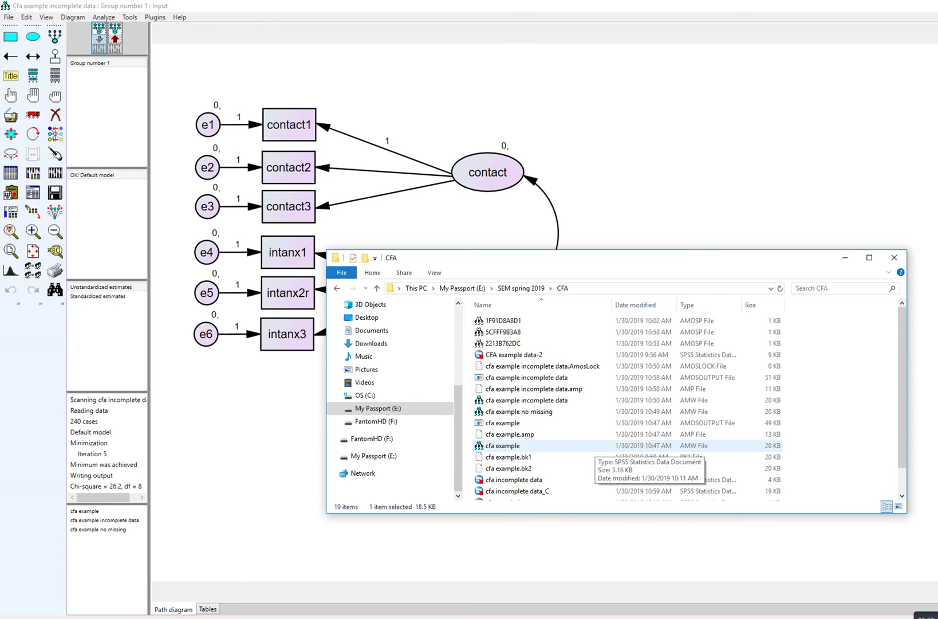
pyautogui.click(547, 460)
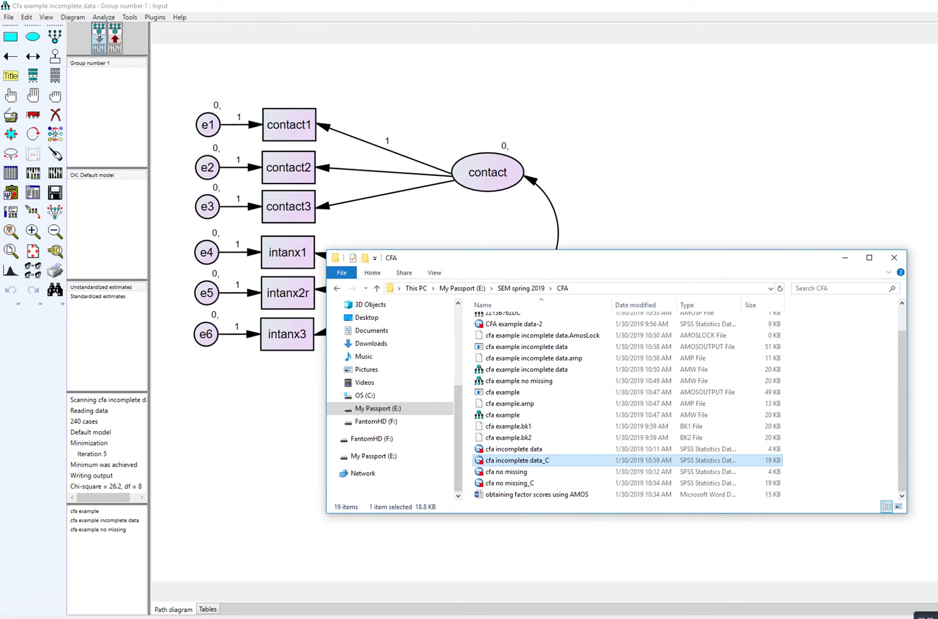
pyautogui.doubleClick(539, 461)
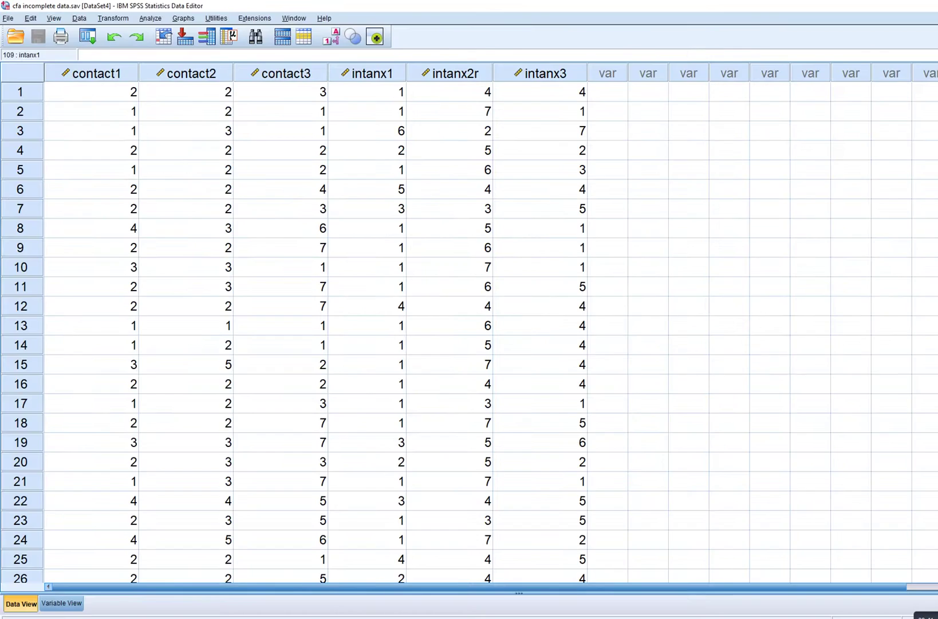
# Examine the imputed contact and anxiety columns, and check the Anxiety weights for incomplete data in the Word document before returning to SPSS.
pyautogui.click(623, 74)
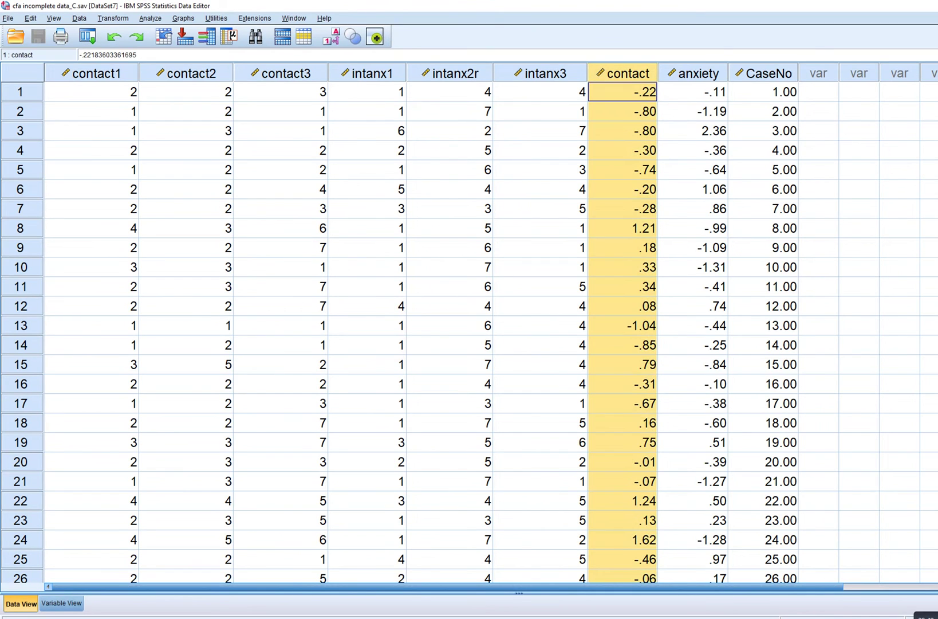
pyautogui.click(693, 74)
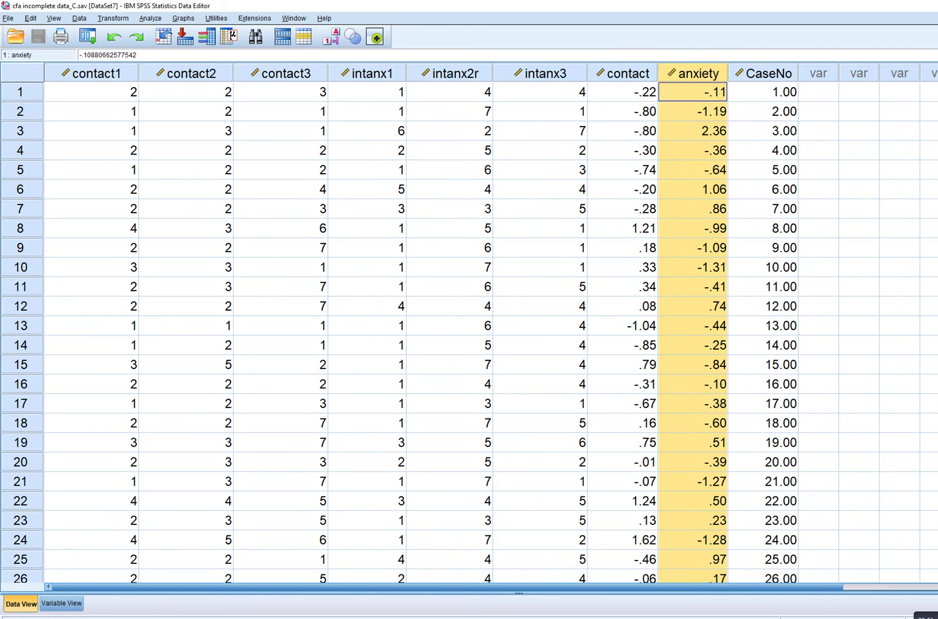
pyautogui.hotkey('alt', 'Tab')
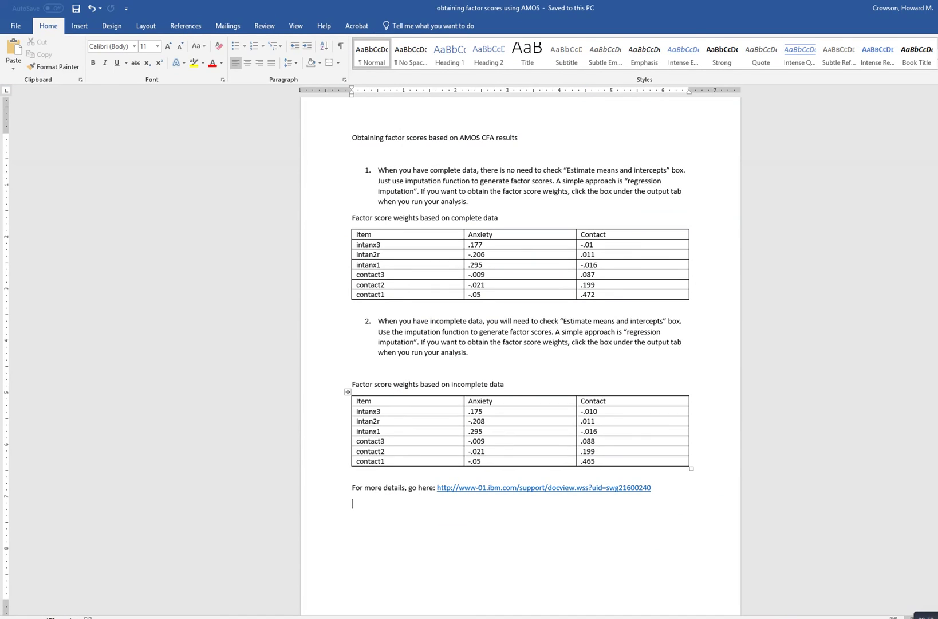
pyautogui.moveTo(504, 401); pyautogui.dragTo(515, 461)
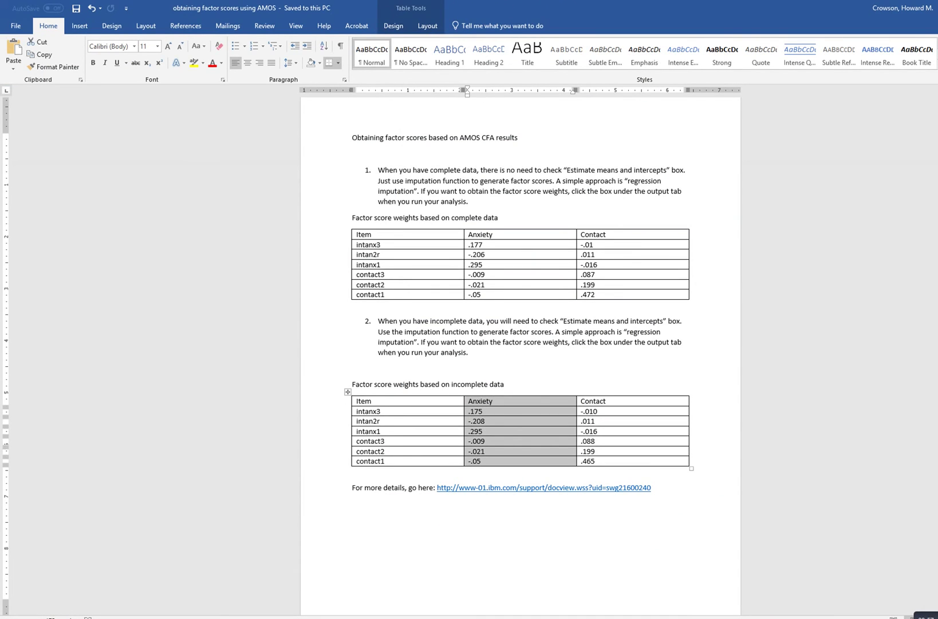
pyautogui.hotkey('alt', 'Tab')
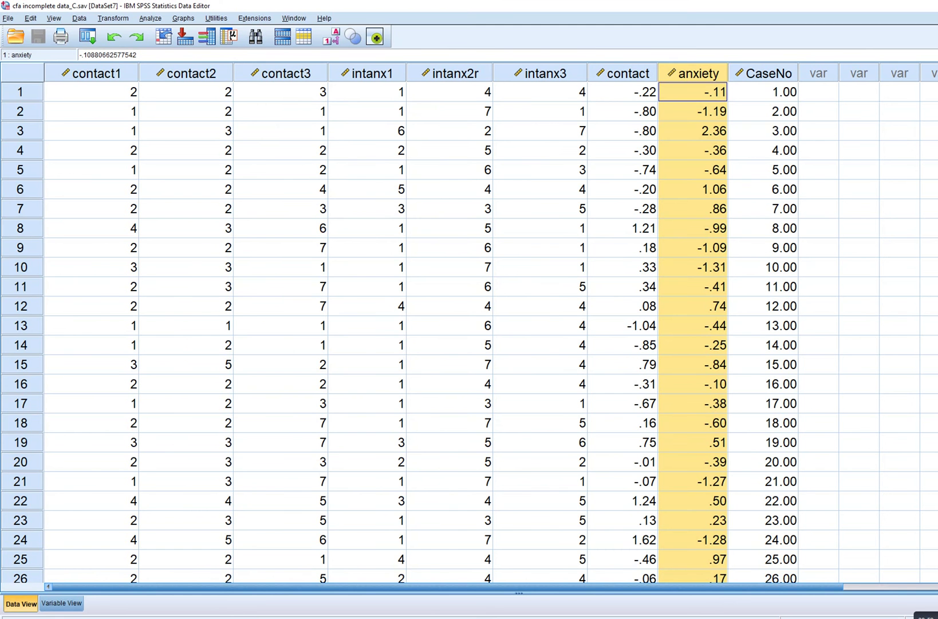
# Set up Compute Variable for target anxietyNew, starting the numeric expression with intanx3*.175+intanx2r*-.208+intanx1*.295.
pyautogui.click(112, 17)
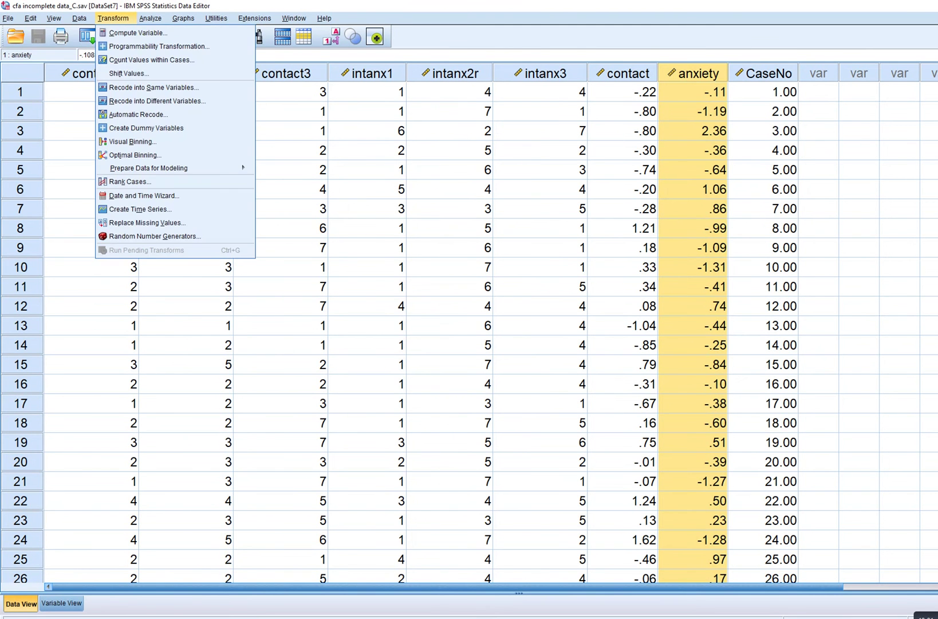
pyautogui.click(138, 33)
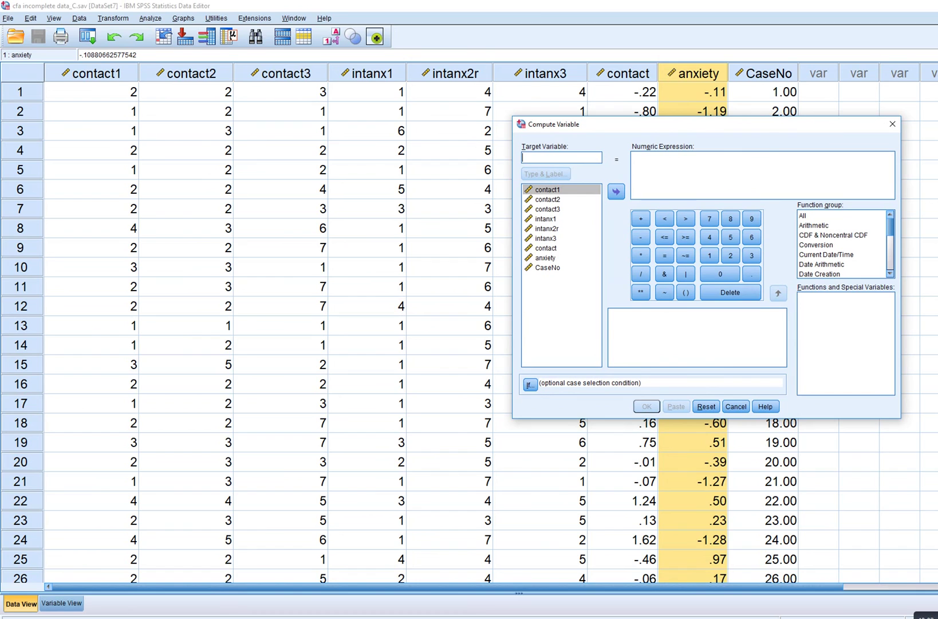
pyautogui.write('anxietyNew')
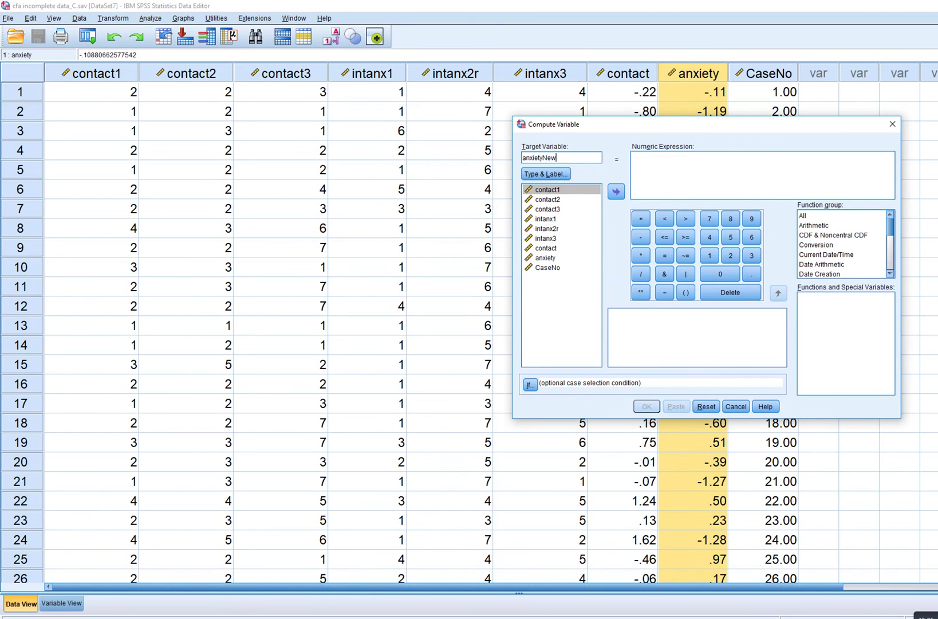
pyautogui.click(635, 158)
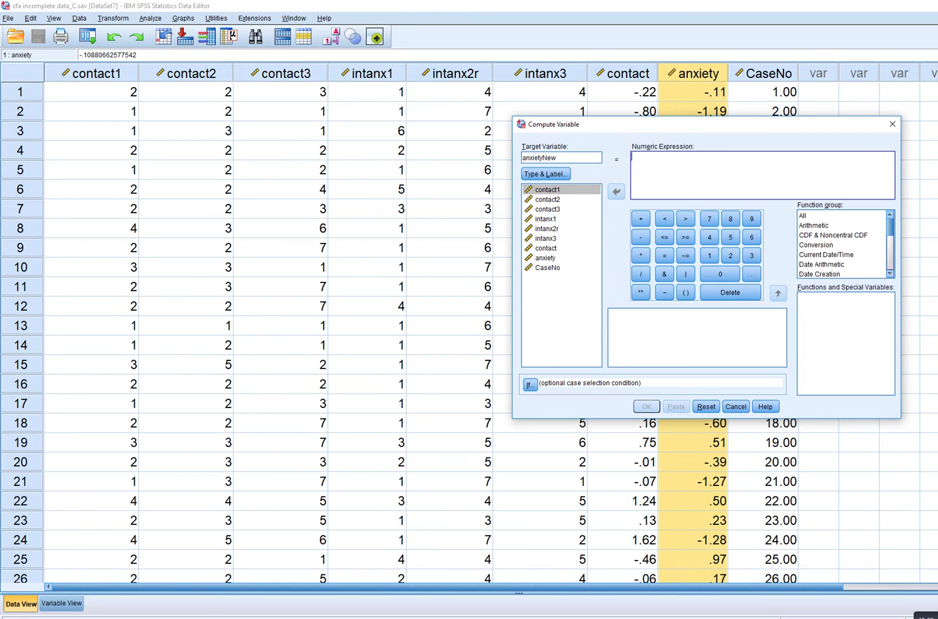
pyautogui.doubleClick(545, 238)
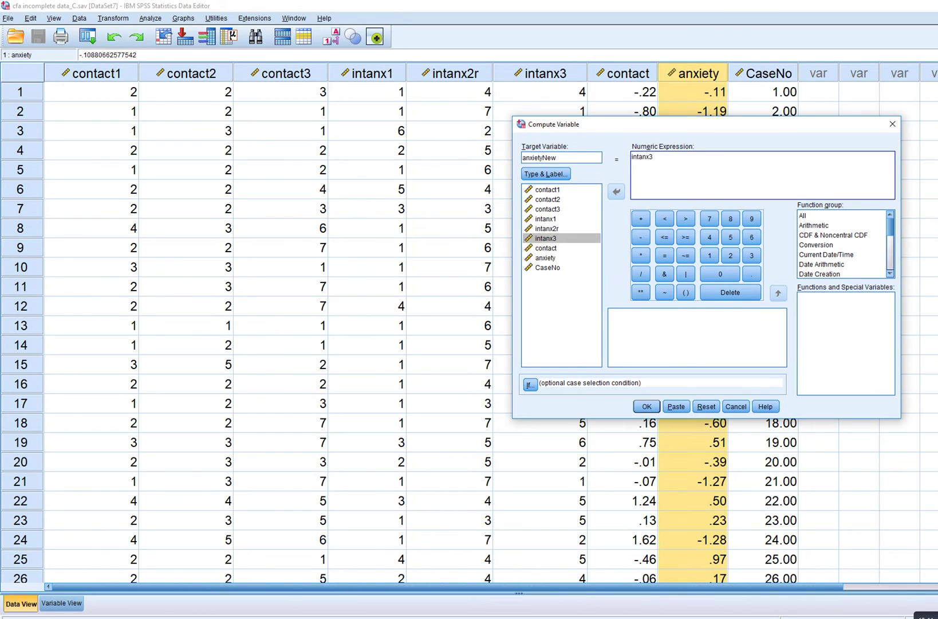
pyautogui.write('*.175+')
pyautogui.doubleClick(547, 228)
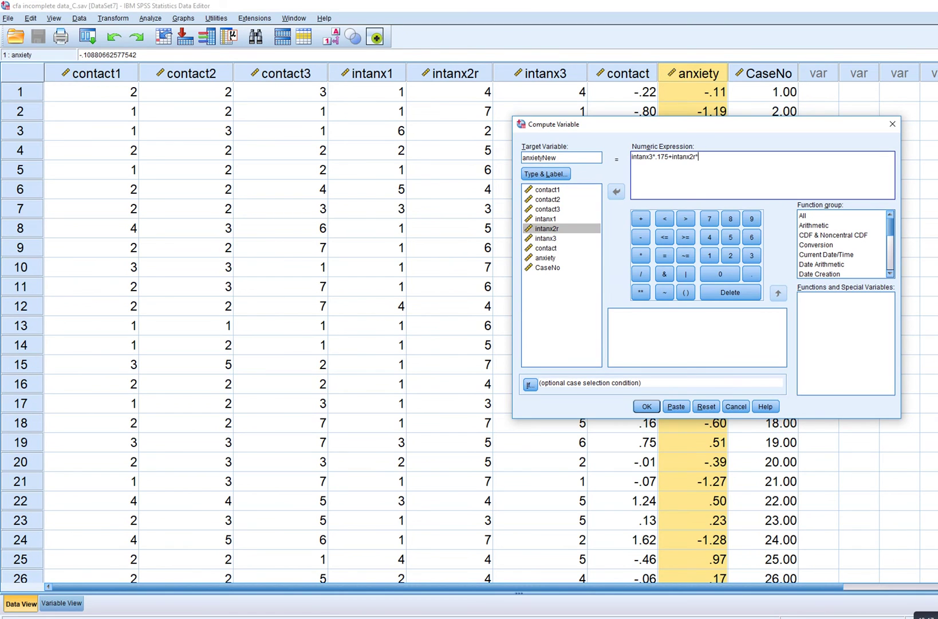
pyautogui.write('*-.208+')
pyautogui.doubleClick(545, 218)
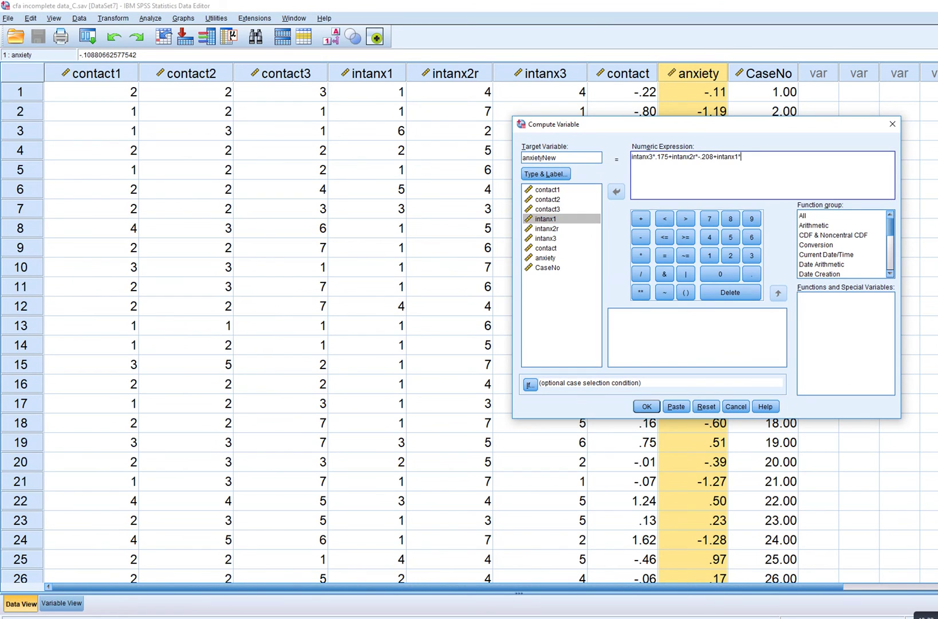
pyautogui.write('*.295+')
# Complete the anxietyNew expression with +contact3*-.009+contact2*-.021+contact1*-.05 and compute the variable.
pyautogui.doubleClick(547, 209)
pyautogui.write('*')
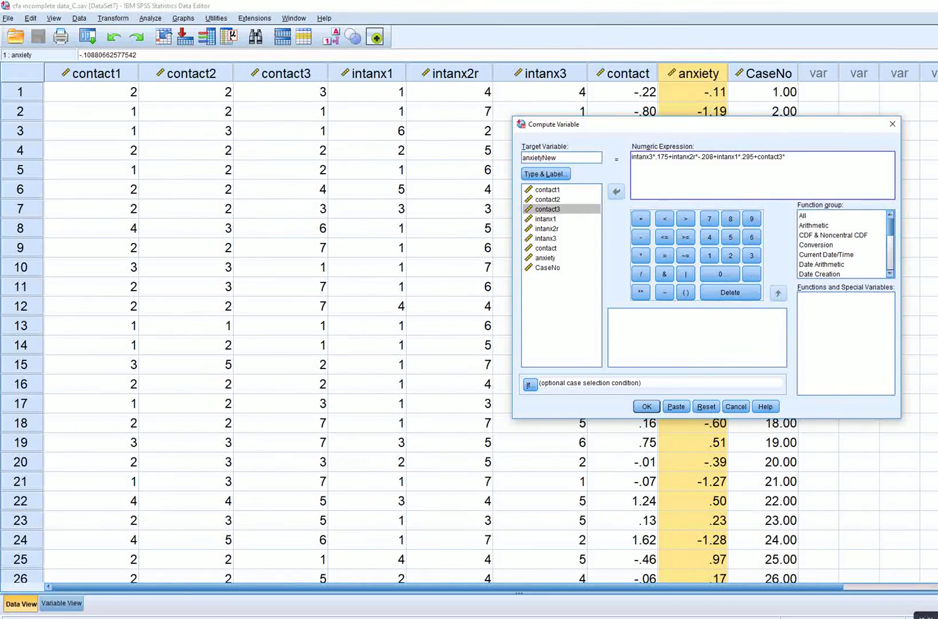
pyautogui.write('-.009+')
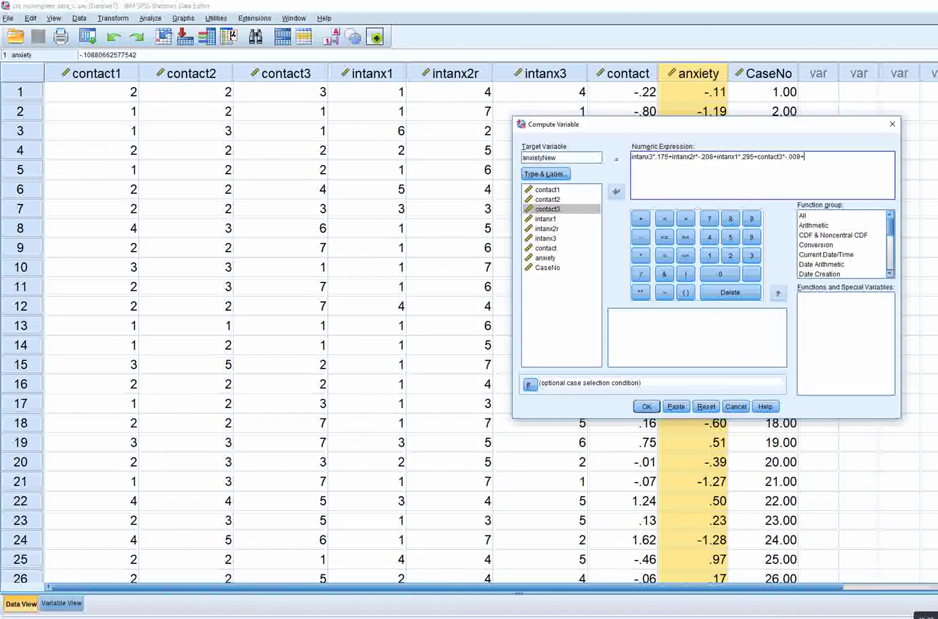
pyautogui.doubleClick(547, 199)
pyautogui.write('*')
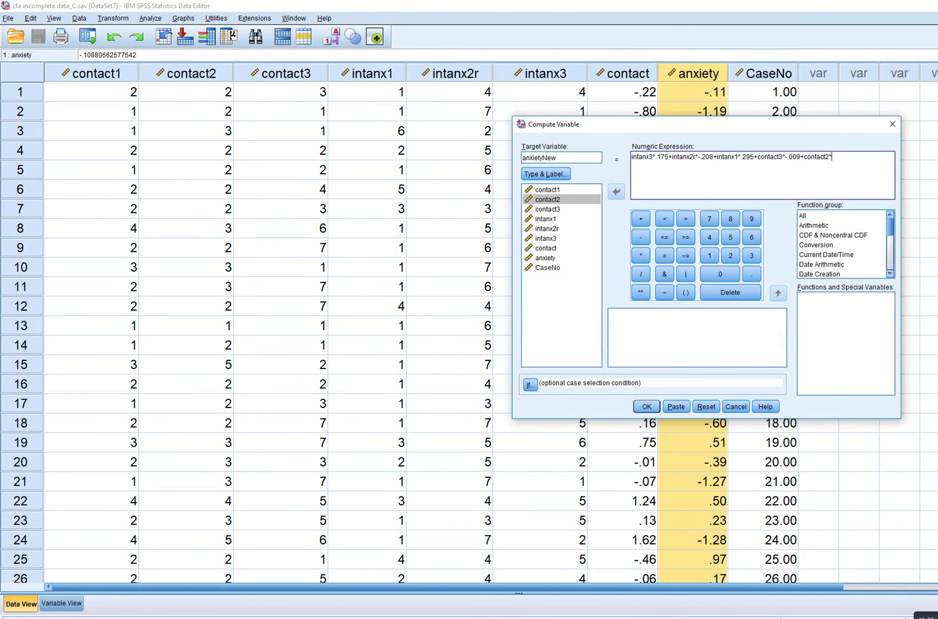
pyautogui.write('-.021+')
pyautogui.doubleClick(548, 189)
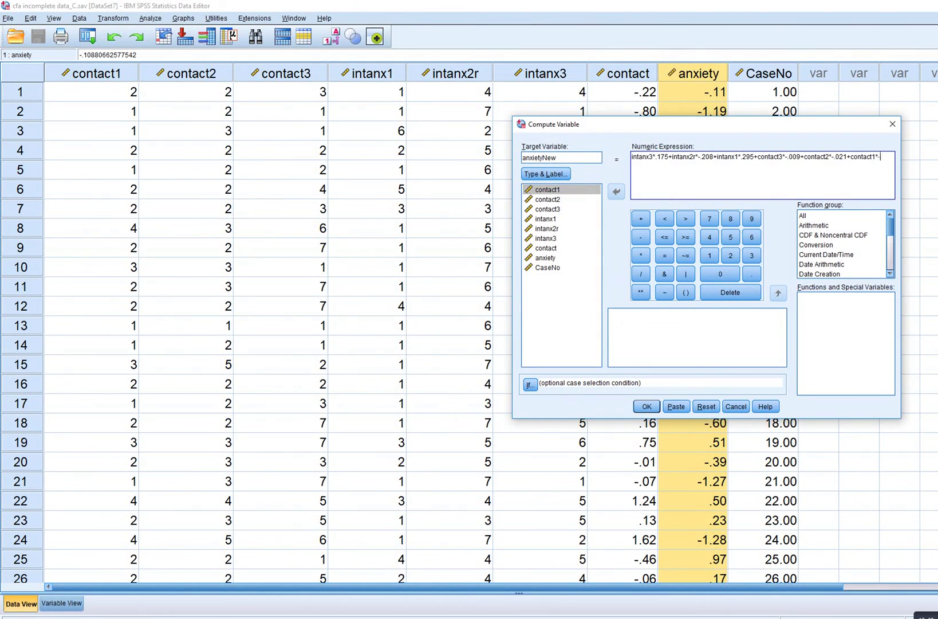
pyautogui.write('*-.05')
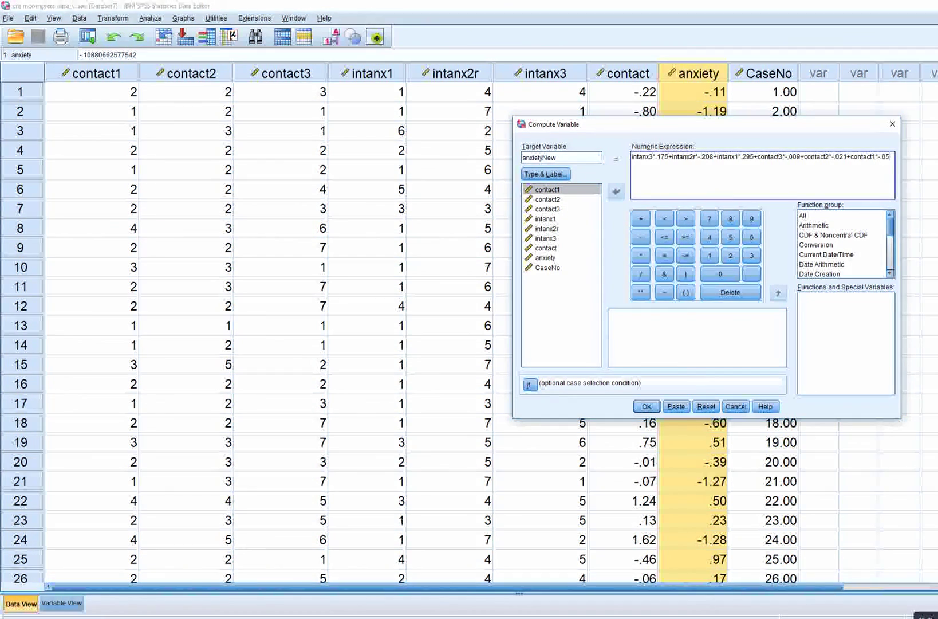
pyautogui.click(647, 406)
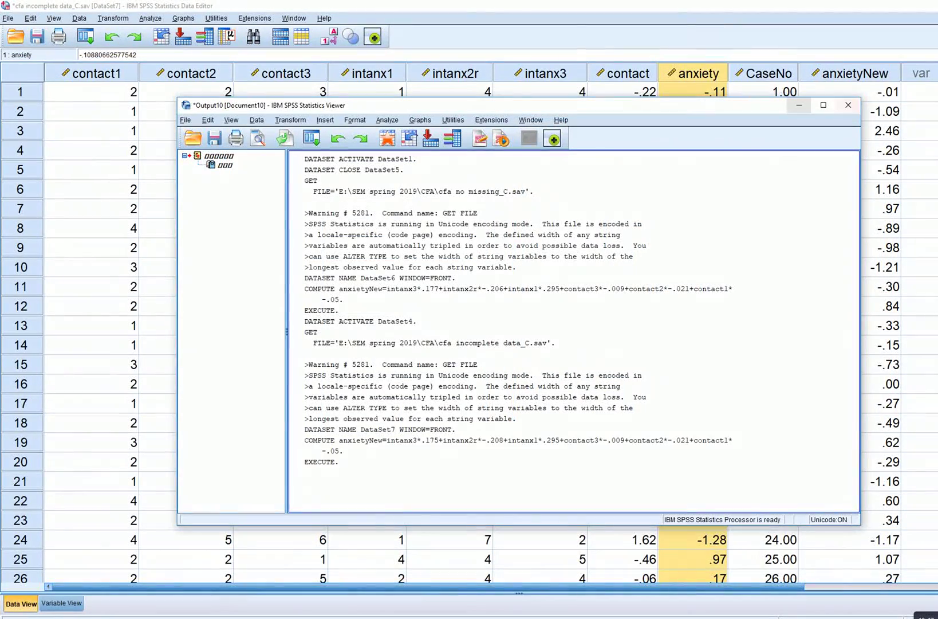
# Move the output viewer out of the way and compare the anxiety and anxietyNew columns in the data.
pyautogui.moveTo(767, 105); pyautogui.dragTo(713, 285)
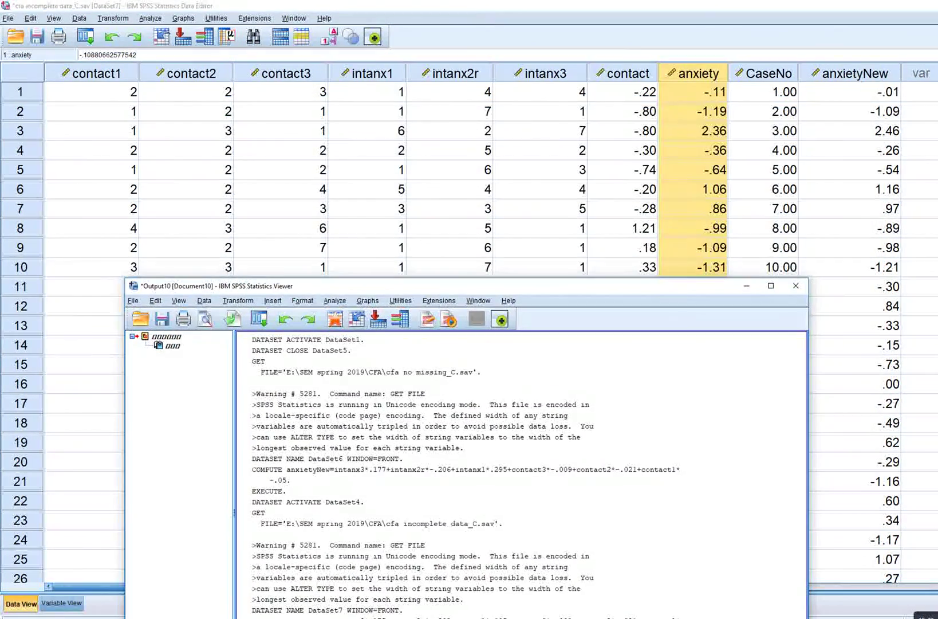
pyautogui.click(849, 73)
pyautogui.click(693, 73)
pyautogui.click(849, 73)
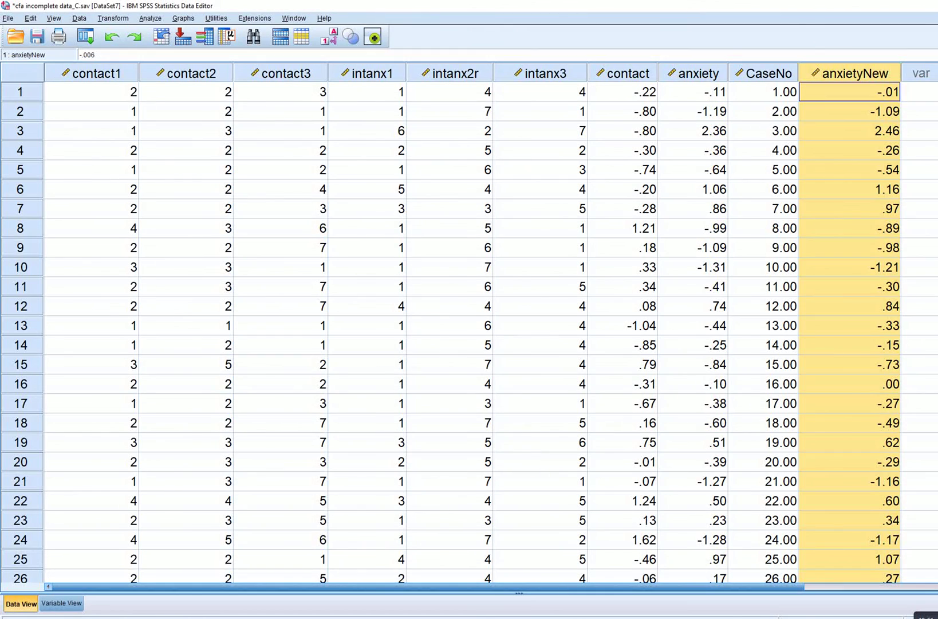
pyautogui.click(693, 73)
pyautogui.click(850, 73)
pyautogui.click(693, 73)
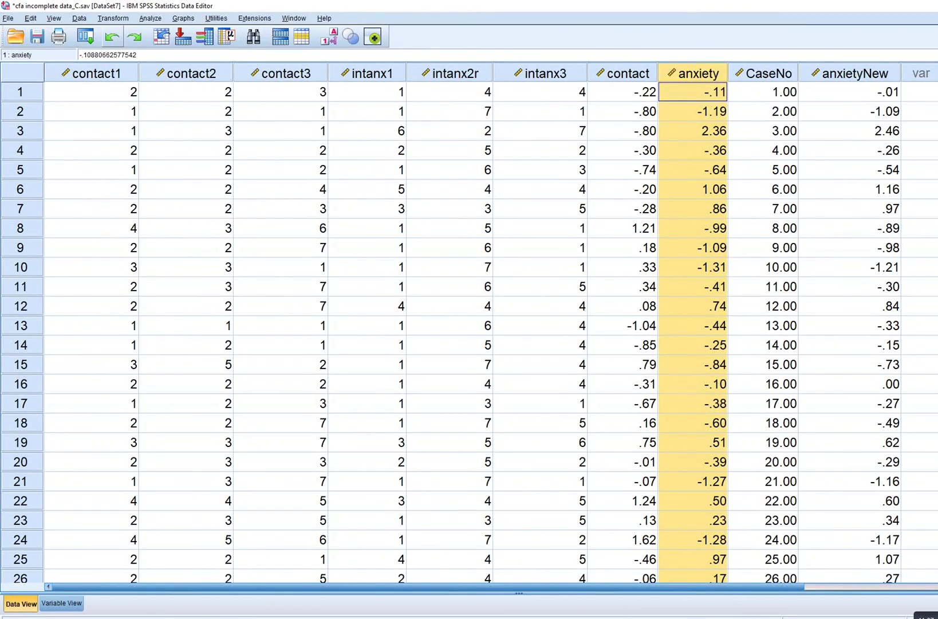
# Run a two-tailed Pearson bivariate correlation between anxiety and anxietyNew.
pyautogui.click(151, 18)
pyautogui.moveTo(206, 131)
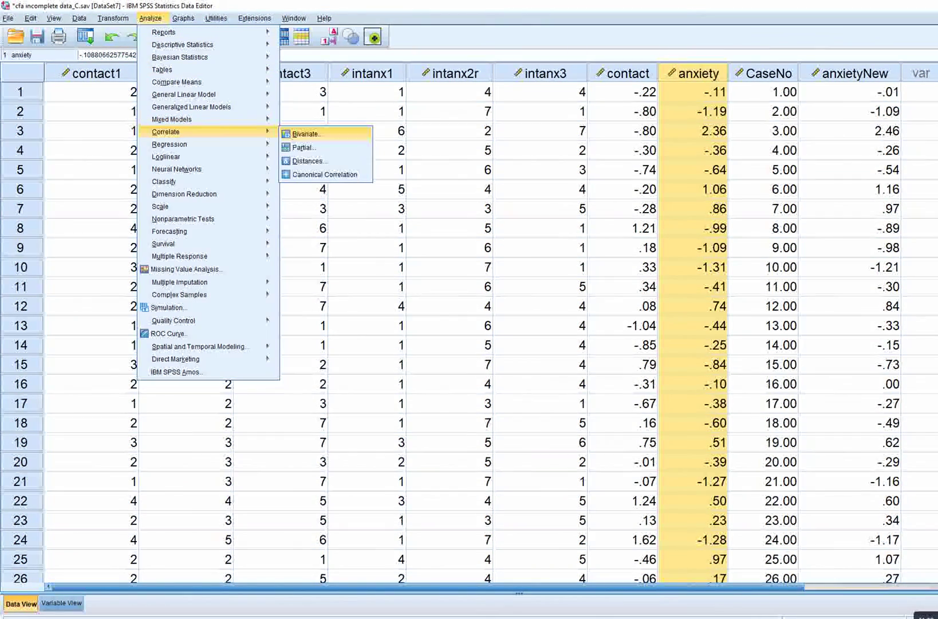
pyautogui.click(314, 134)
pyautogui.scroll(-1, 445, 276)
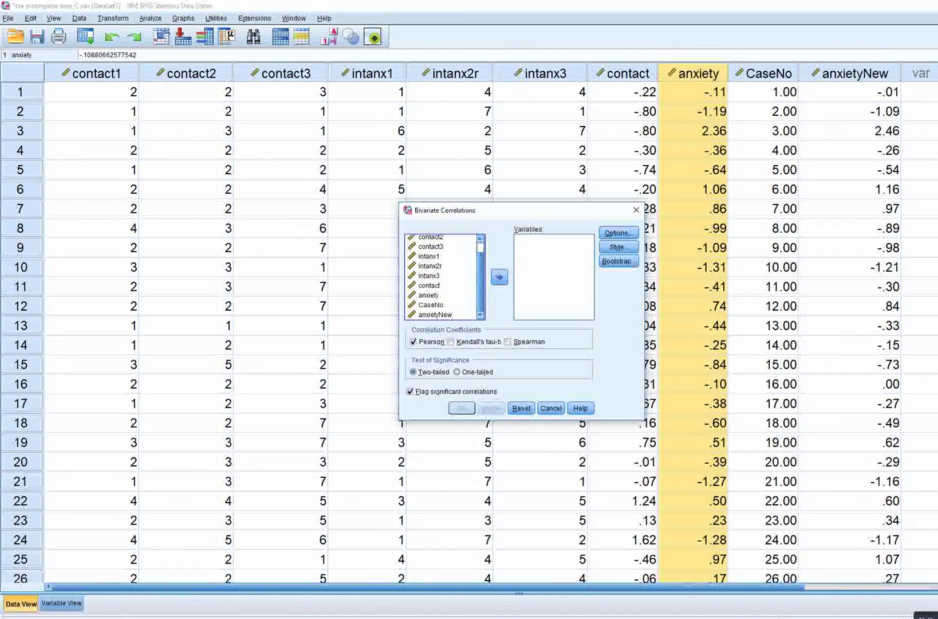
pyautogui.click(428, 295)
pyautogui.click(499, 277)
pyautogui.click(435, 314)
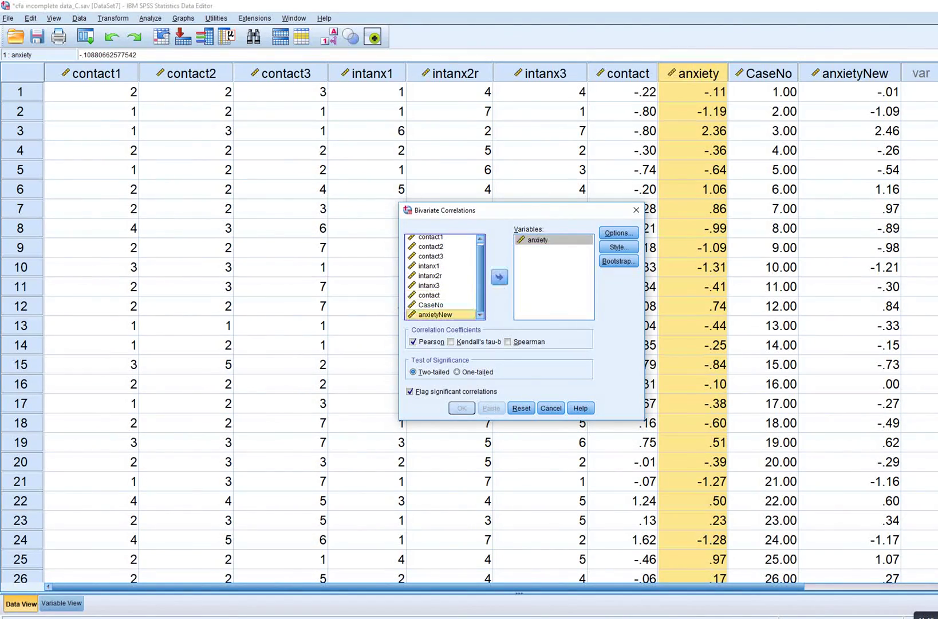
pyautogui.click(499, 277)
pyautogui.click(499, 277)
pyautogui.click(461, 408)
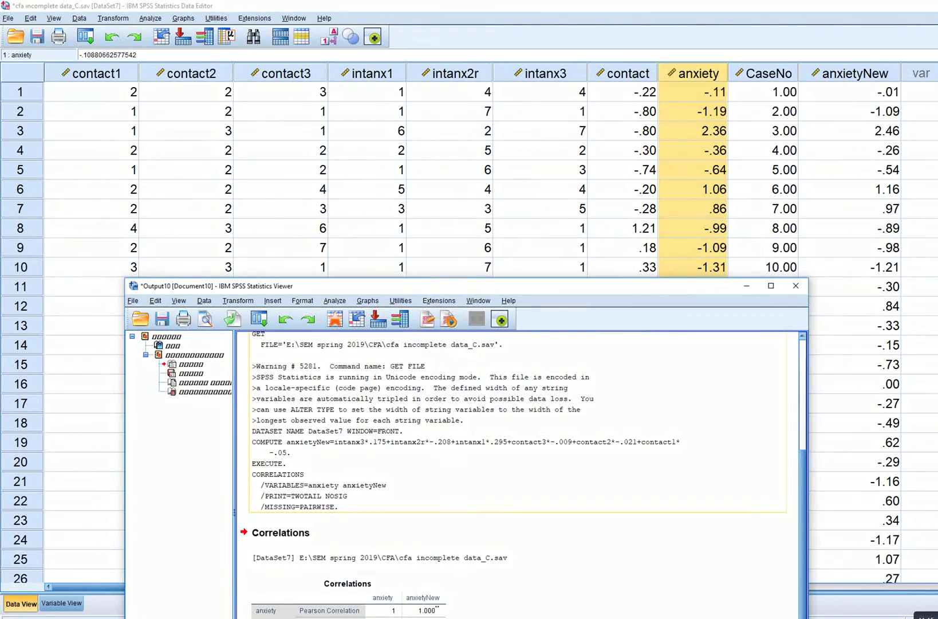
# Review the Correlations table in the output viewer, minimize it, and compare the anxietyNew and anxiety columns again.
pyautogui.moveTo(344, 285); pyautogui.dragTo(396, 85)
pyautogui.click(516, 212)
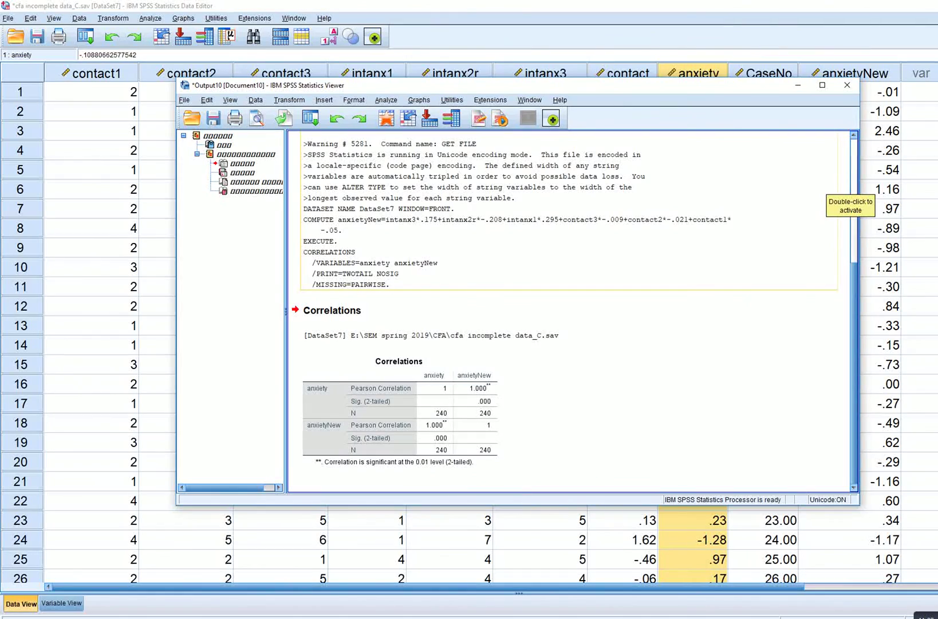
pyautogui.press('Escape')
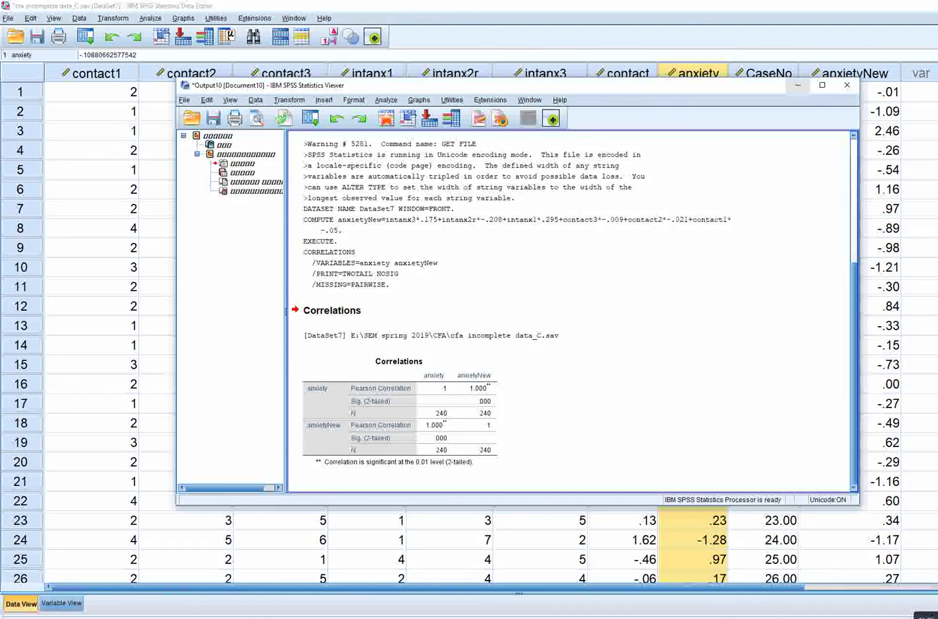
pyautogui.click(798, 85)
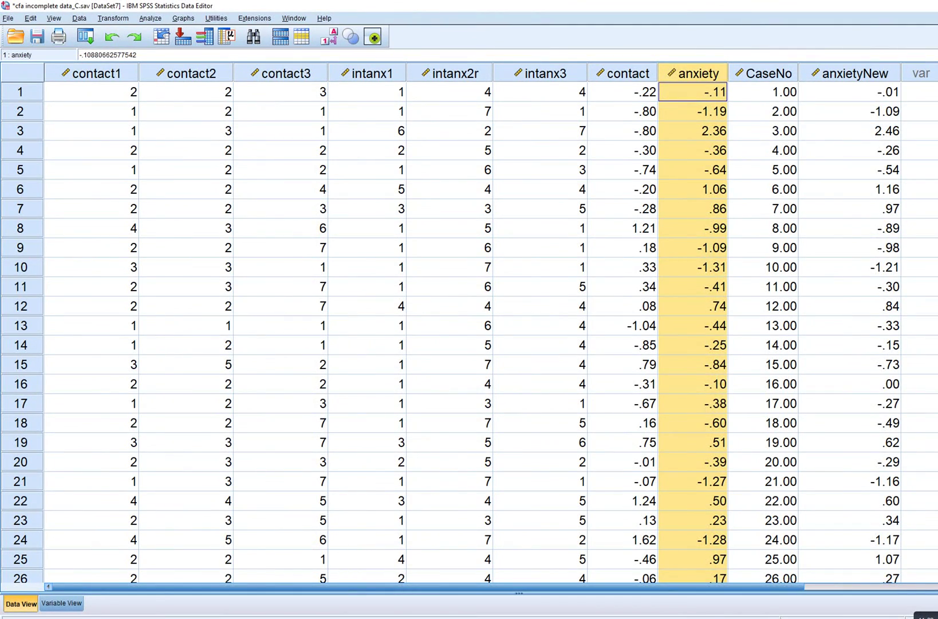
pyautogui.click(855, 73)
pyautogui.click(698, 73)
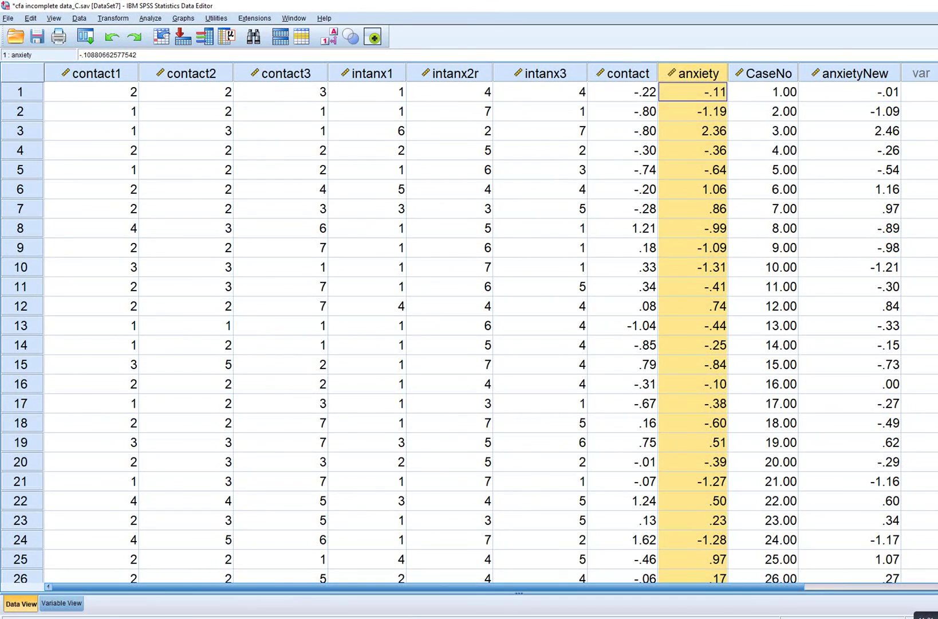